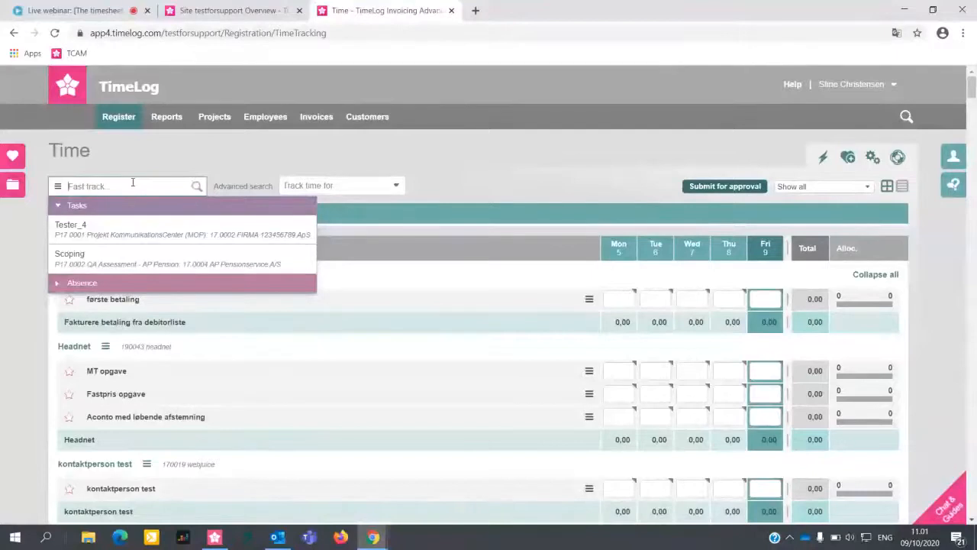
Register 3 hours on the Meeting task of project 200008 Power Session 1 through Fast track, with the comment "meeting"
{"action": "type", "text": "power sess"}
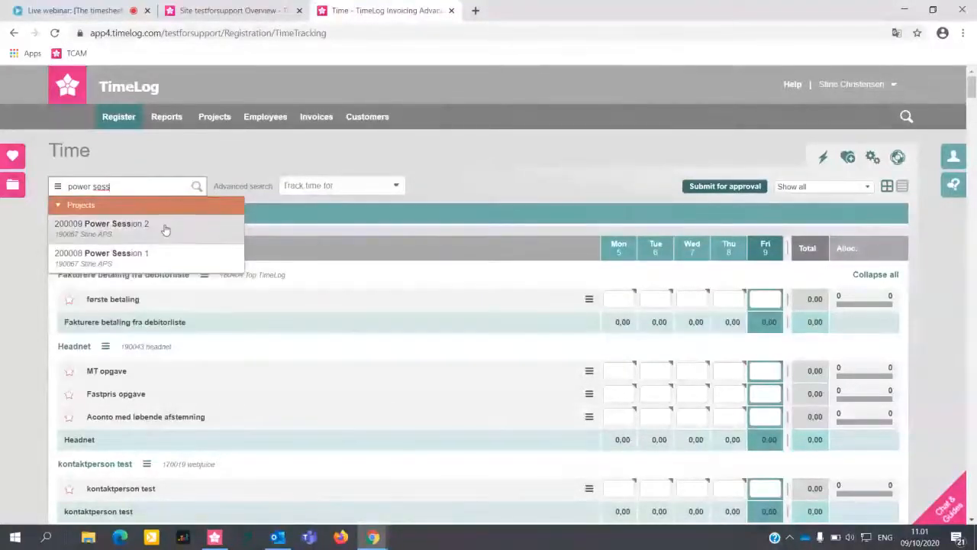
{"action": "left_click", "coordinate": [164, 253]}
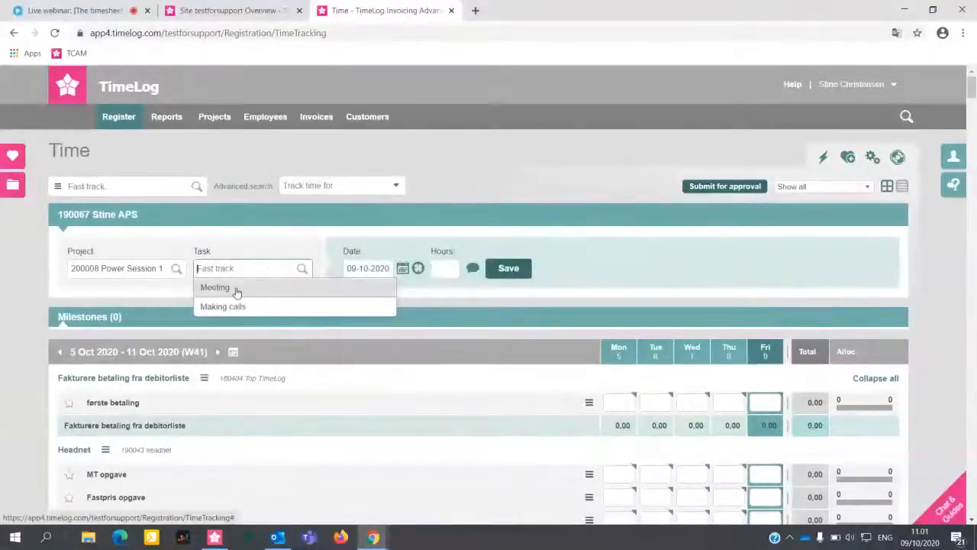
{"action": "left_click", "coordinate": [237, 292]}
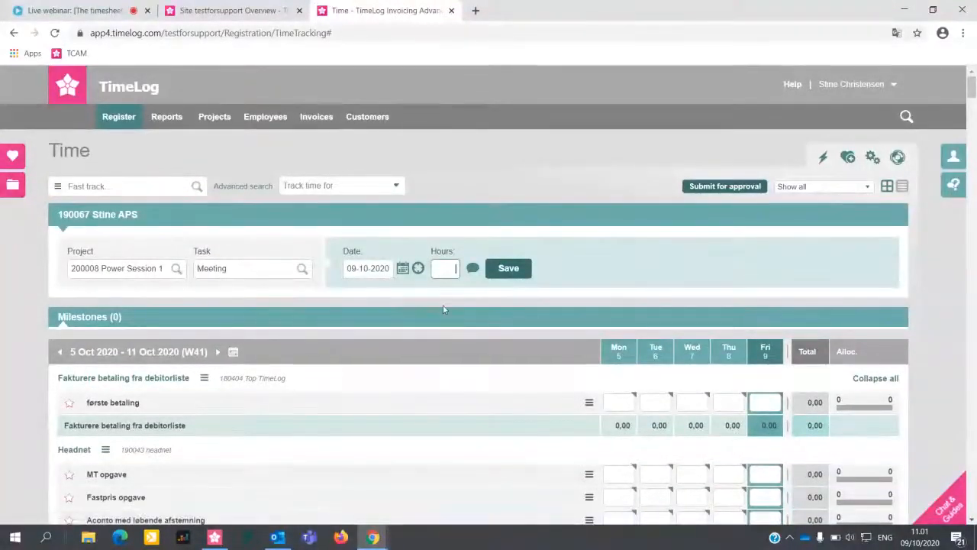
{"action": "type", "text": "3"}
{"action": "left_click", "coordinate": [473, 268]}
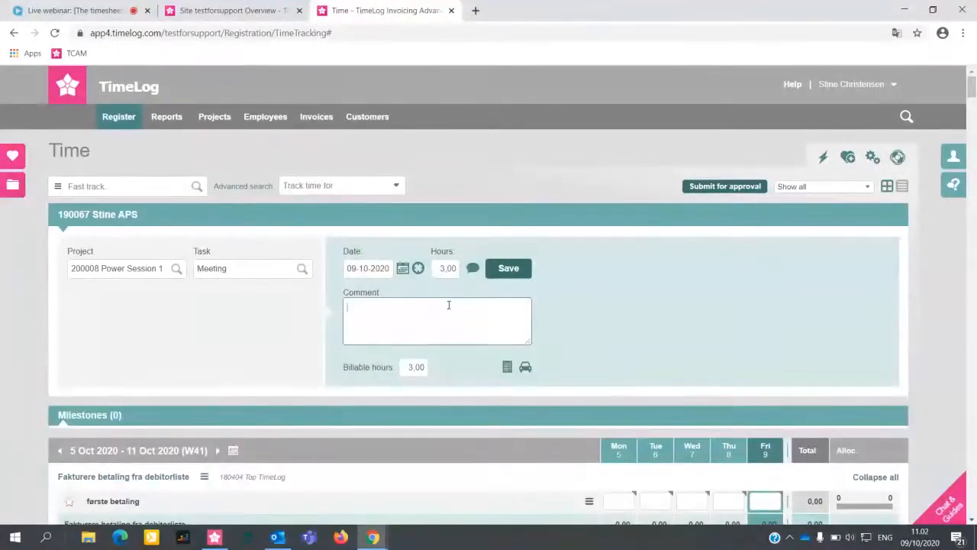
{"action": "type", "text": "meeting"}
{"action": "left_click", "coordinate": [509, 272]}
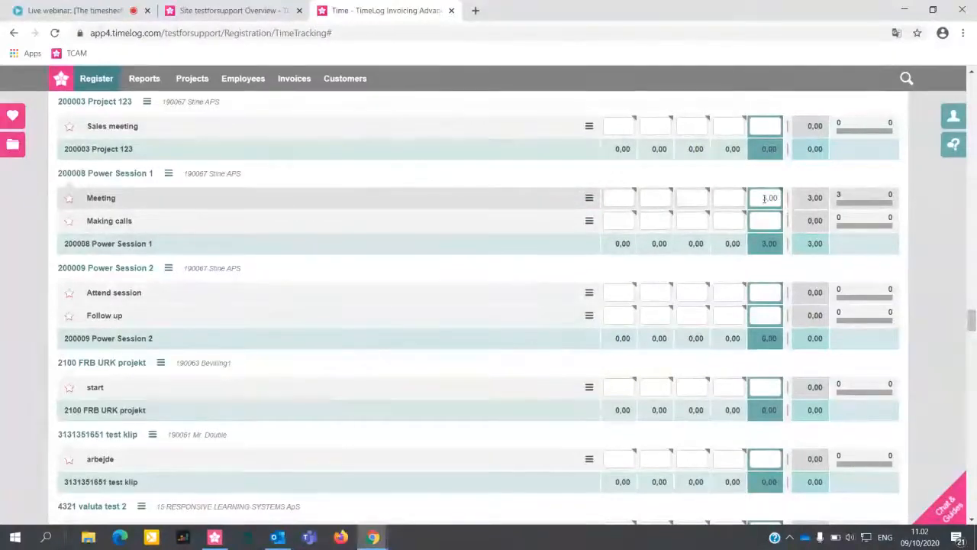
{"action": "mouse_move", "coordinate": [764, 198]}
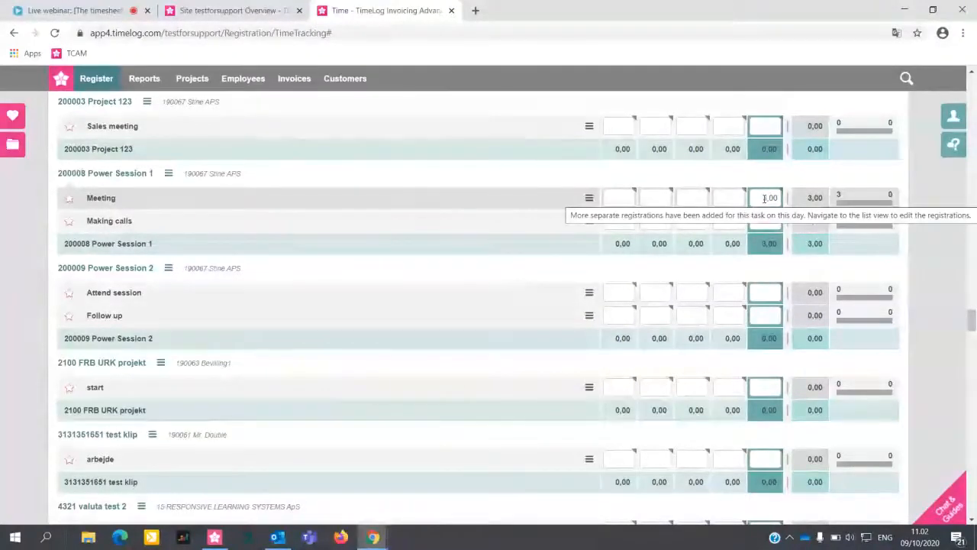
Register a second entry of 2 hours on Power Session 1's Meeting task through Fast track, with the comment "follow up"
{"action": "left_click_drag", "start_coordinate": [972, 315], "coordinate": [970, 80]}
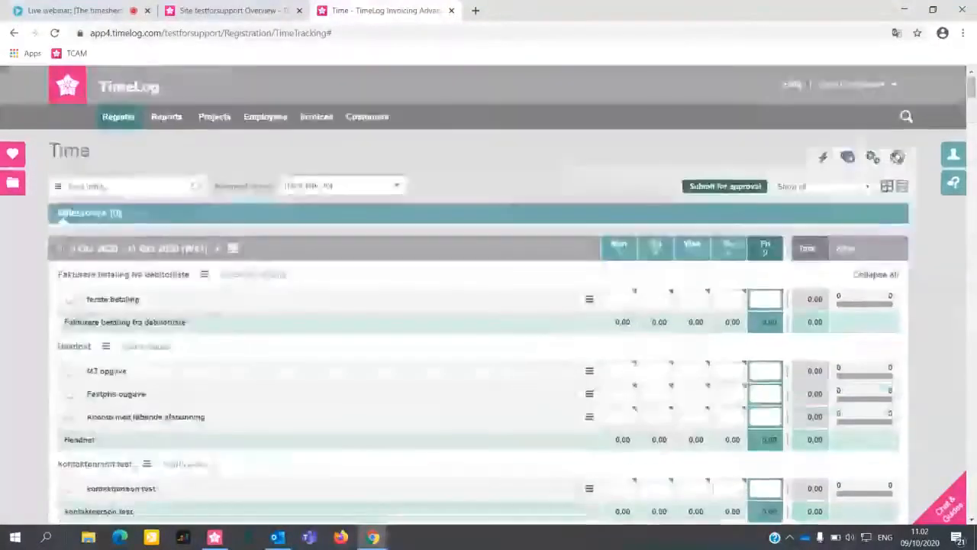
{"action": "left_click", "coordinate": [58, 187]}
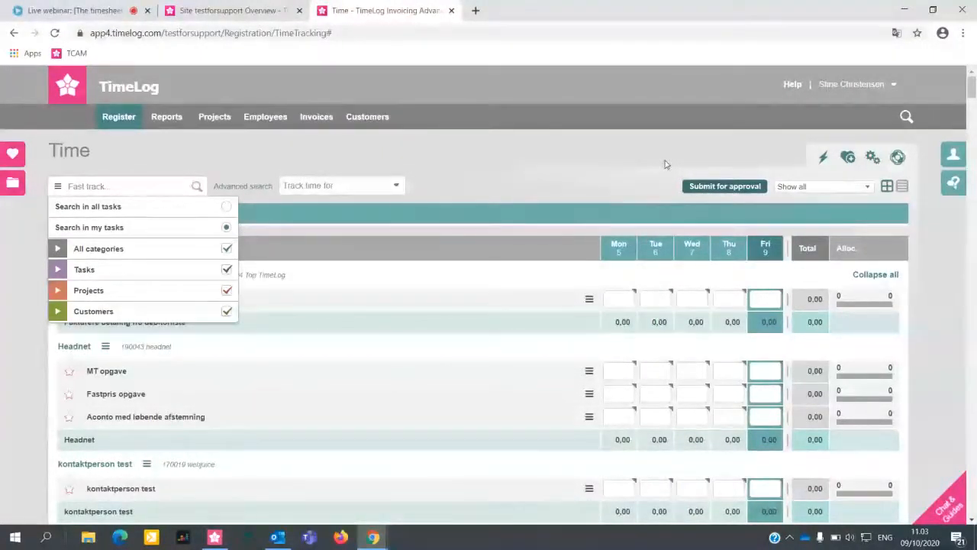
{"action": "left_click", "coordinate": [71, 184]}
{"action": "type", "text": "power ses"}
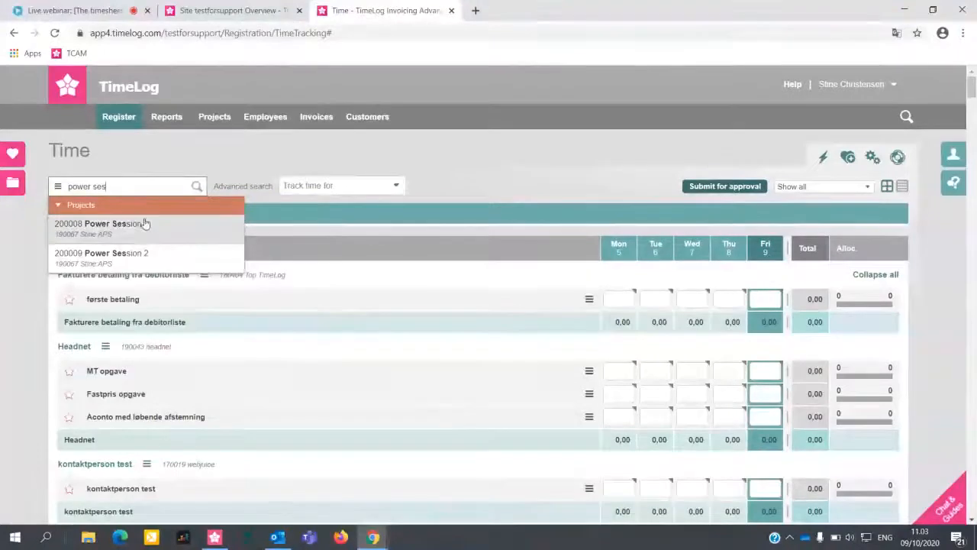
{"action": "left_click", "coordinate": [147, 230]}
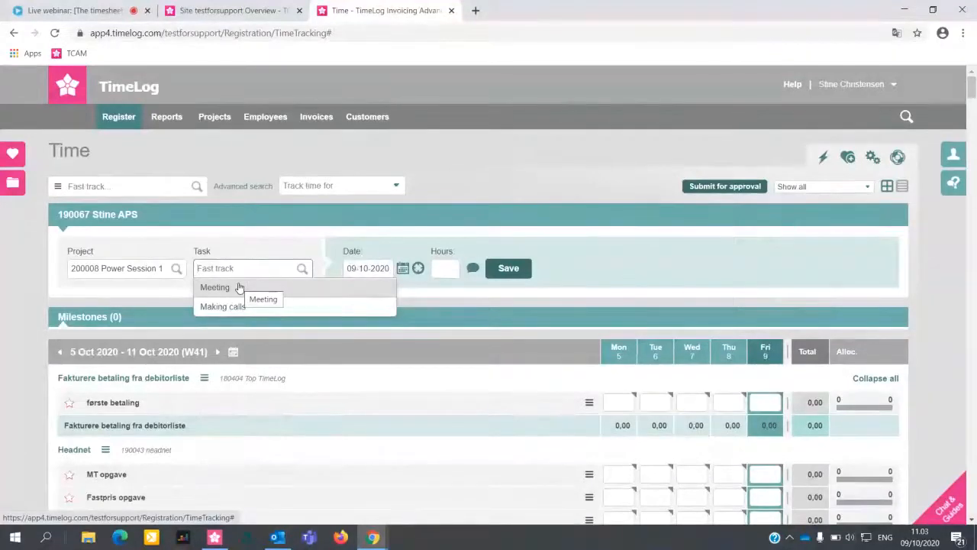
{"action": "left_click", "coordinate": [239, 287]}
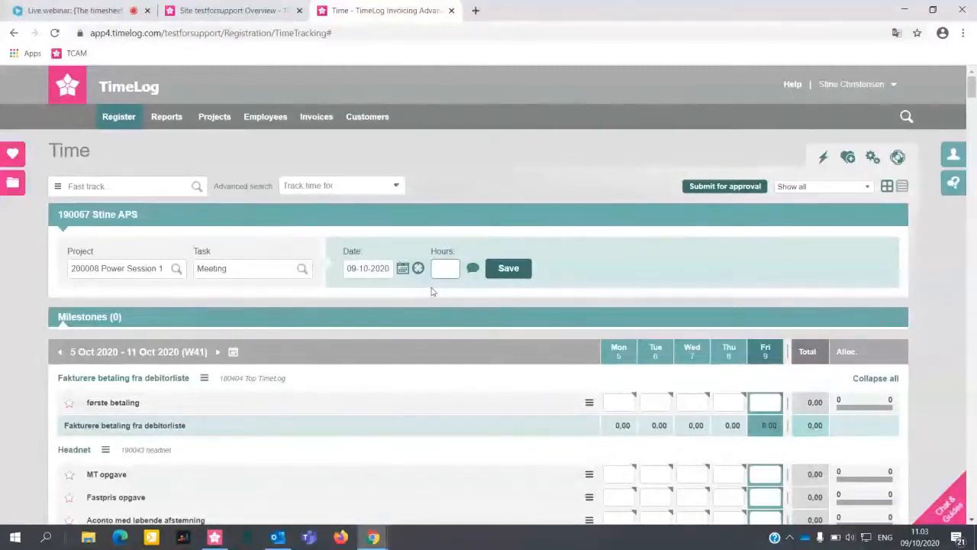
{"action": "left_click", "coordinate": [468, 272]}
{"action": "type", "text": "follow up"}
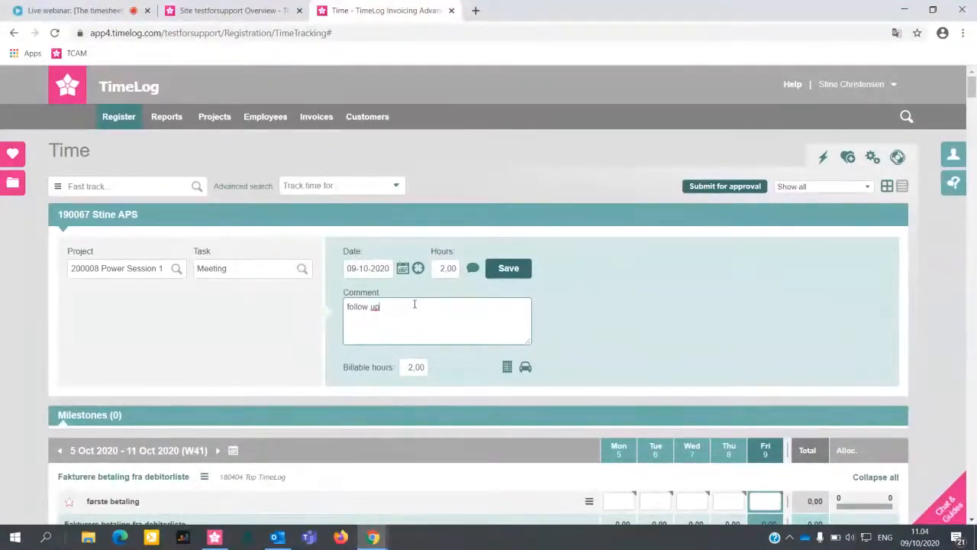
{"action": "left_click", "coordinate": [510, 271]}
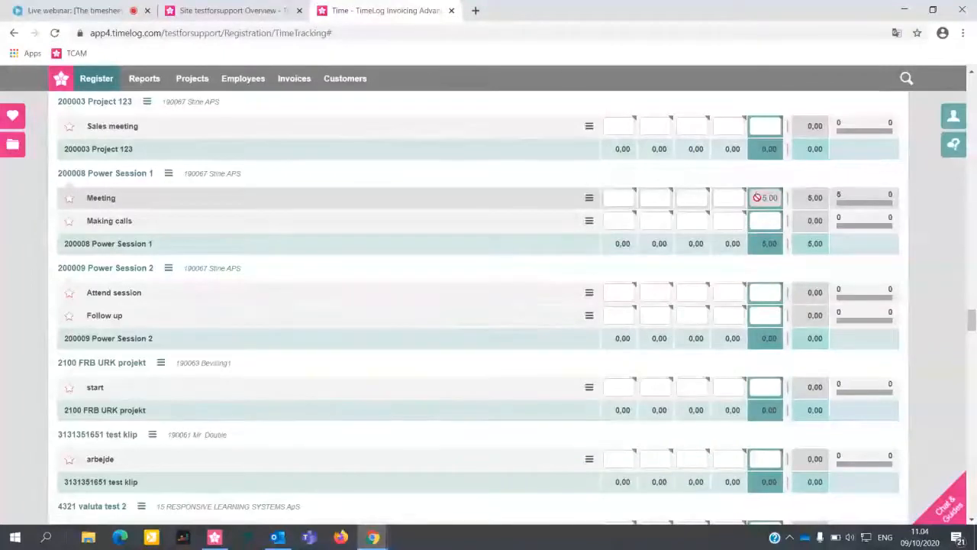
Try to edit the Meeting task's Friday hours directly in the weekly grid under Power Session 1
{"action": "left_click", "coordinate": [732, 199]}
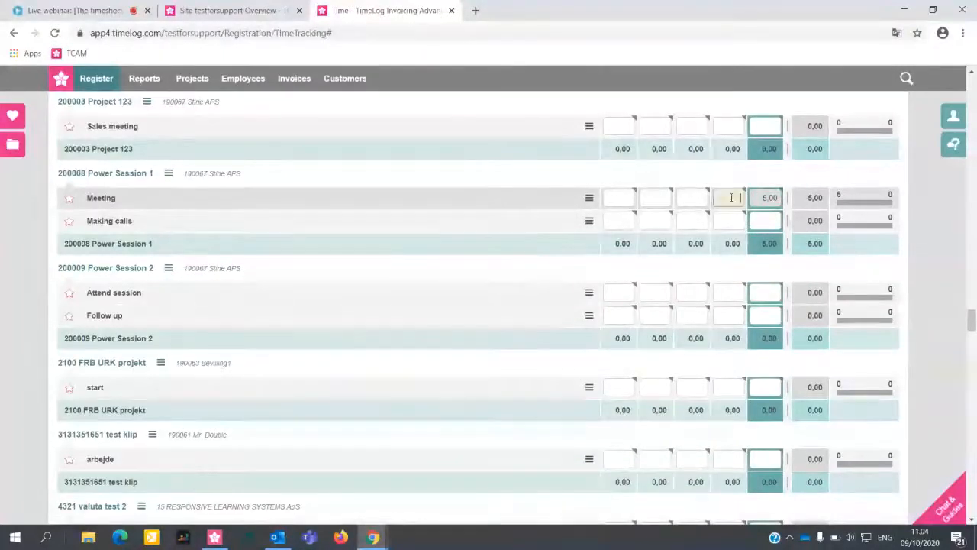
{"action": "left_click", "coordinate": [768, 219]}
{"action": "left_click", "coordinate": [760, 199]}
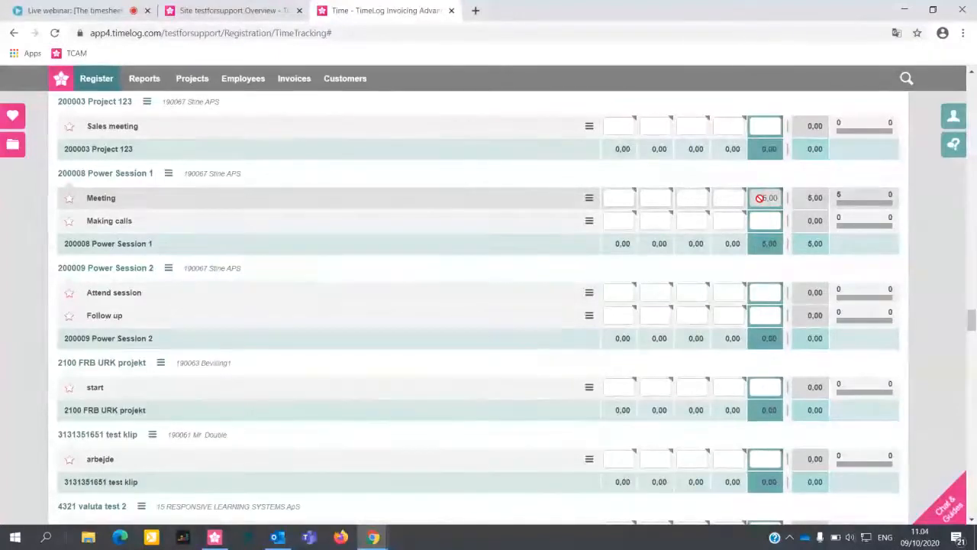
{"action": "mouse_move", "coordinate": [759, 200]}
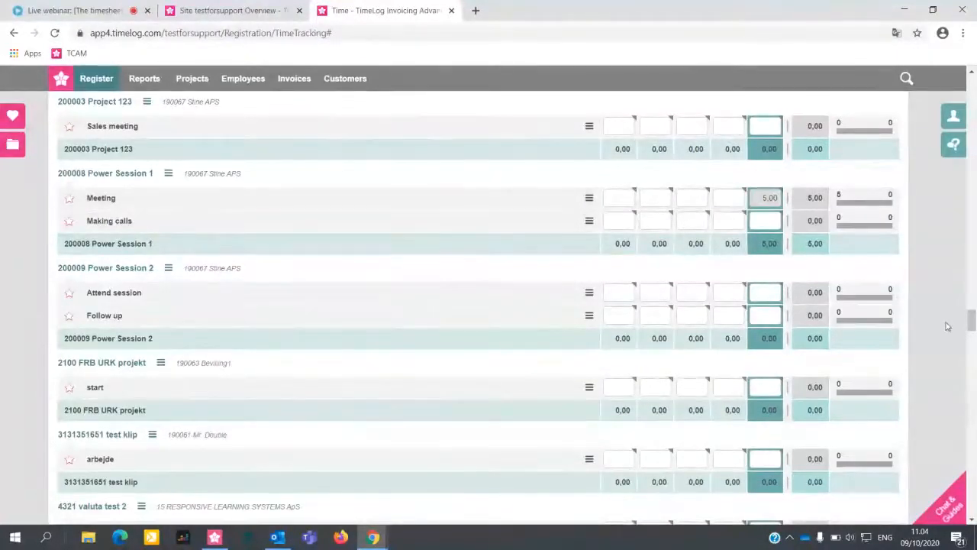
View the week's time registrations as a list of separate entries, and return to the grid view
{"action": "left_click_drag", "start_coordinate": [973, 320], "coordinate": [973, 84]}
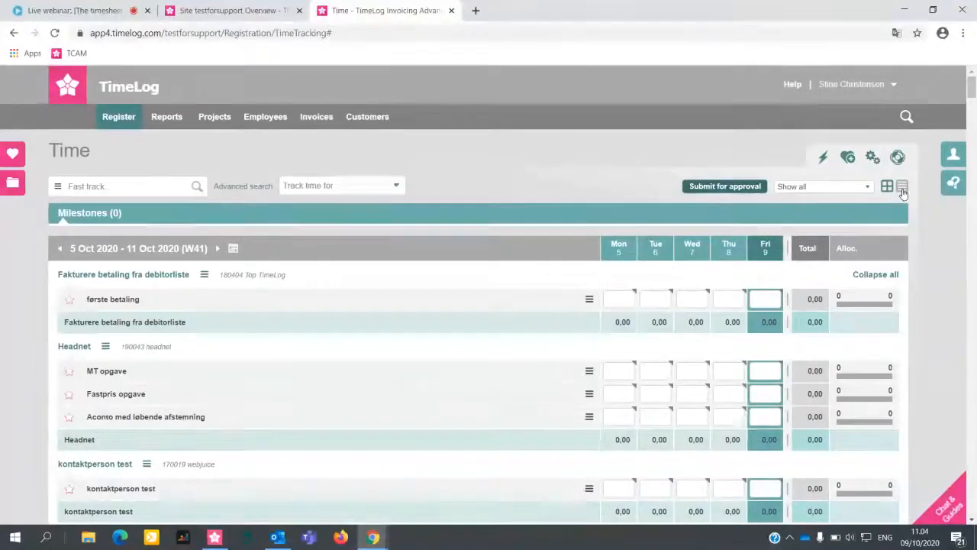
{"action": "left_click", "coordinate": [902, 190]}
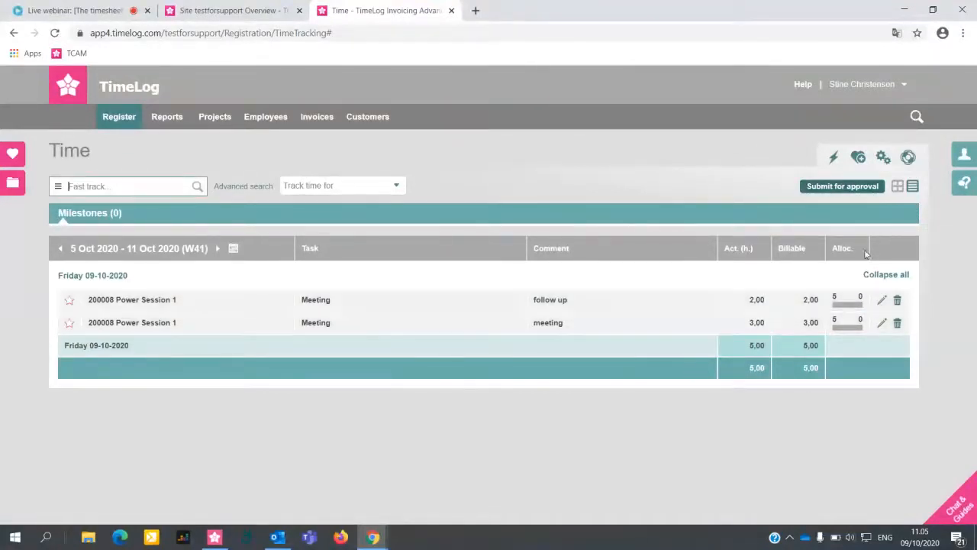
{"action": "left_click", "coordinate": [897, 188]}
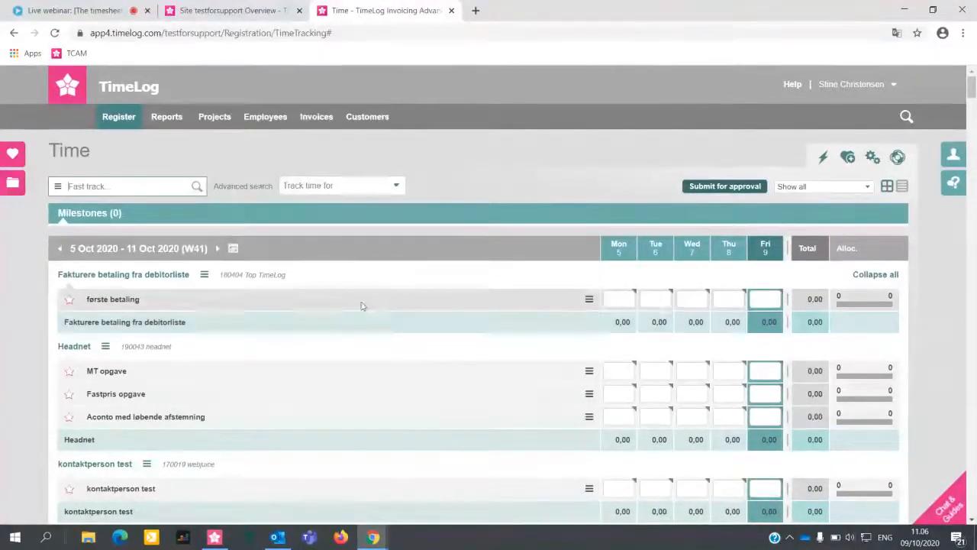
Mark Meeting and Making calls under Power Session 1, and Attend session and Follow up under Power Session 2, as favorites
{"action": "scroll", "coordinate": [358, 353], "scroll_direction": "down", "scroll_amount": 3}
{"action": "scroll", "coordinate": [354, 355], "scroll_direction": "down", "scroll_amount": 10}
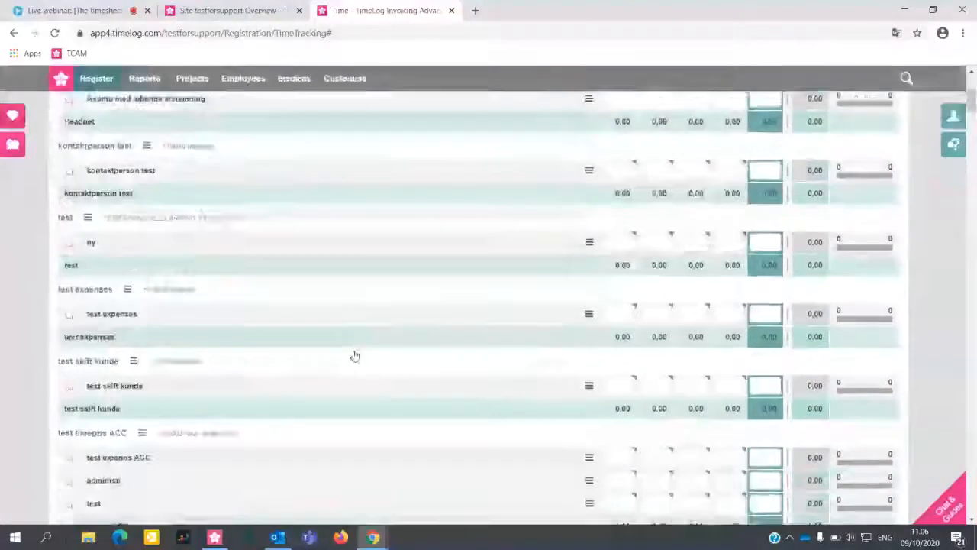
{"action": "scroll", "coordinate": [350, 355], "scroll_direction": "up", "scroll_amount": 5}
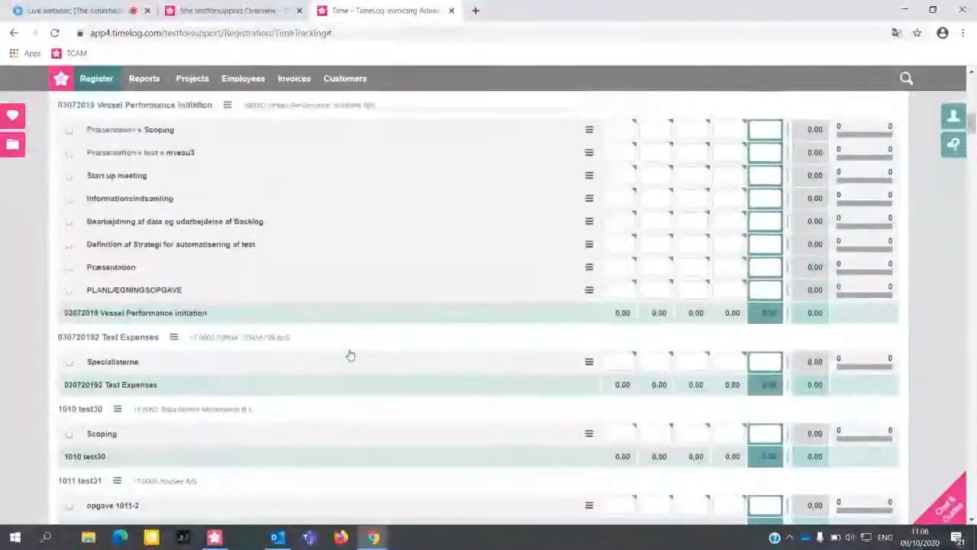
{"action": "scroll", "coordinate": [347, 353], "scroll_direction": "up", "scroll_amount": 10}
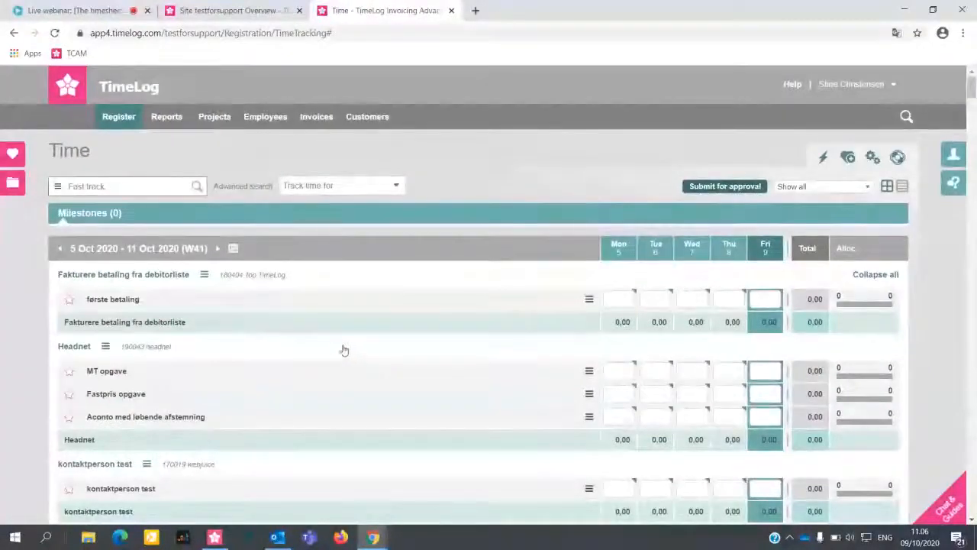
{"action": "scroll", "coordinate": [336, 348], "scroll_direction": "down", "scroll_amount": 10}
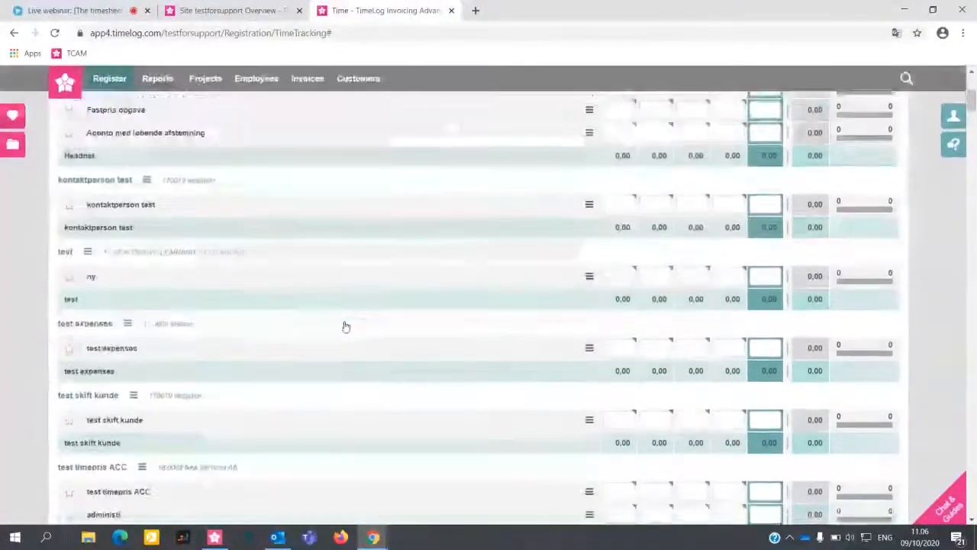
{"action": "scroll", "coordinate": [340, 328], "scroll_direction": "down", "scroll_amount": 15}
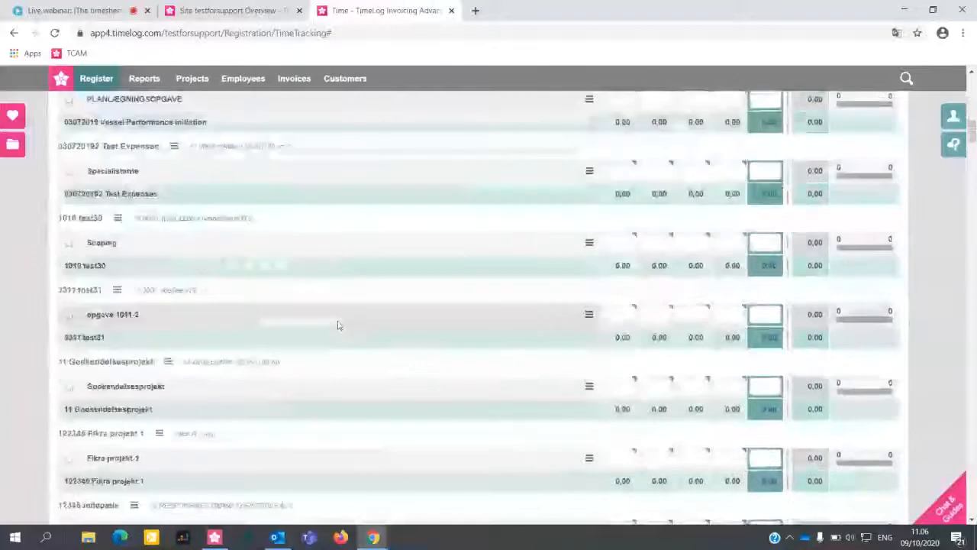
{"action": "scroll", "coordinate": [335, 328], "scroll_direction": "down", "scroll_amount": 15}
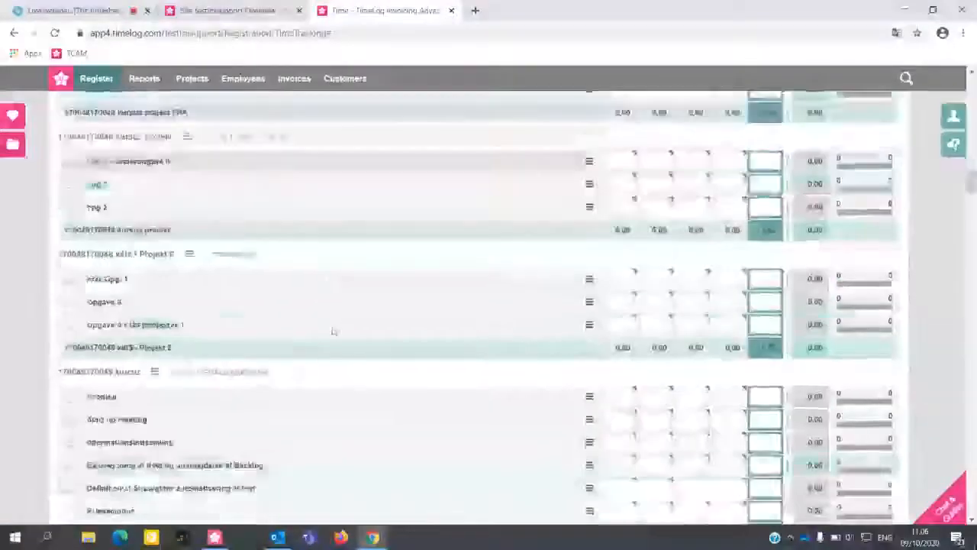
{"action": "scroll", "coordinate": [334, 328], "scroll_direction": "down", "scroll_amount": 15}
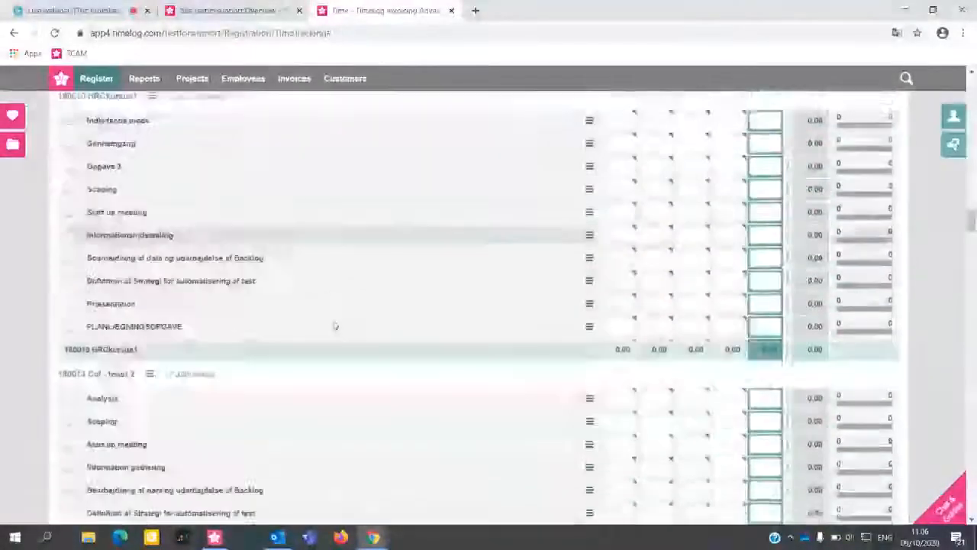
{"action": "scroll", "coordinate": [340, 336], "scroll_direction": "down", "scroll_amount": 15}
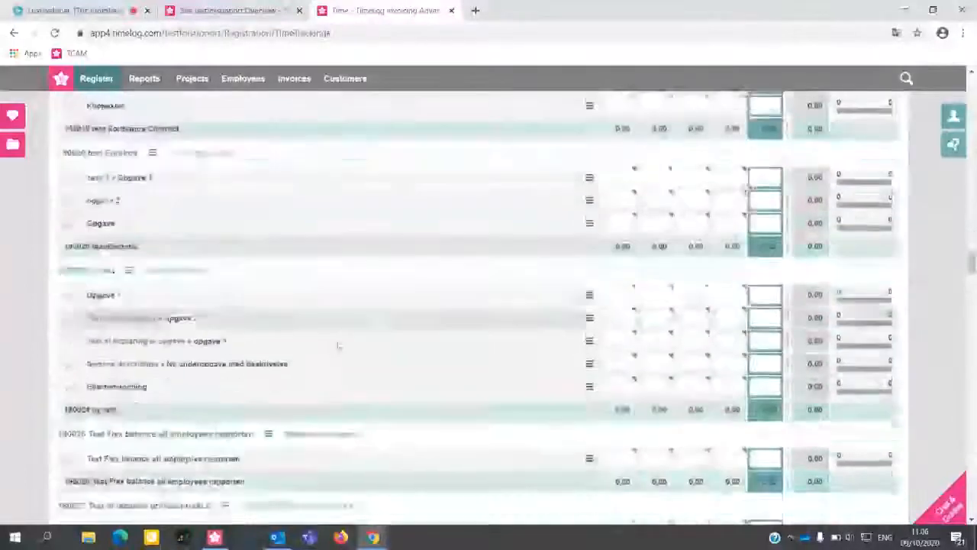
{"action": "scroll", "coordinate": [342, 345], "scroll_direction": "down", "scroll_amount": 15}
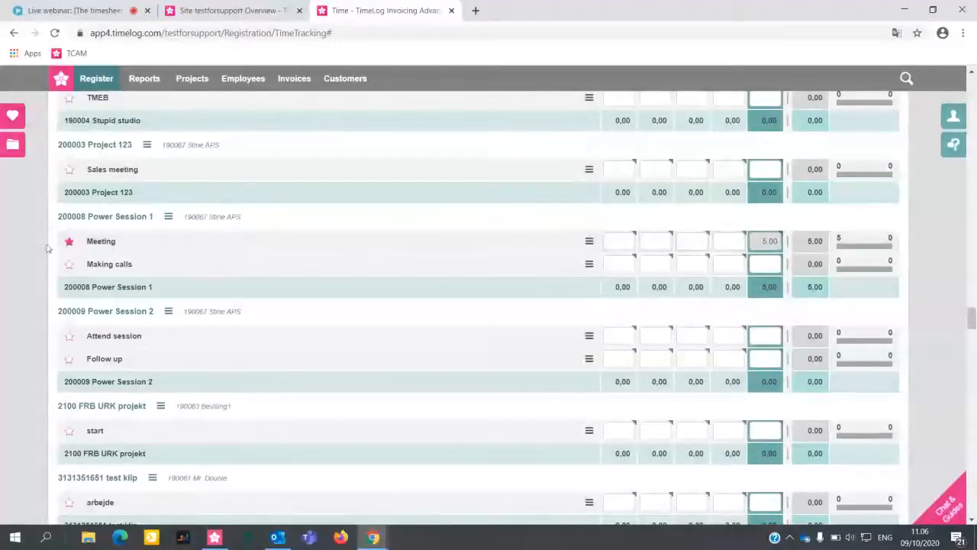
{"action": "left_click", "coordinate": [68, 265]}
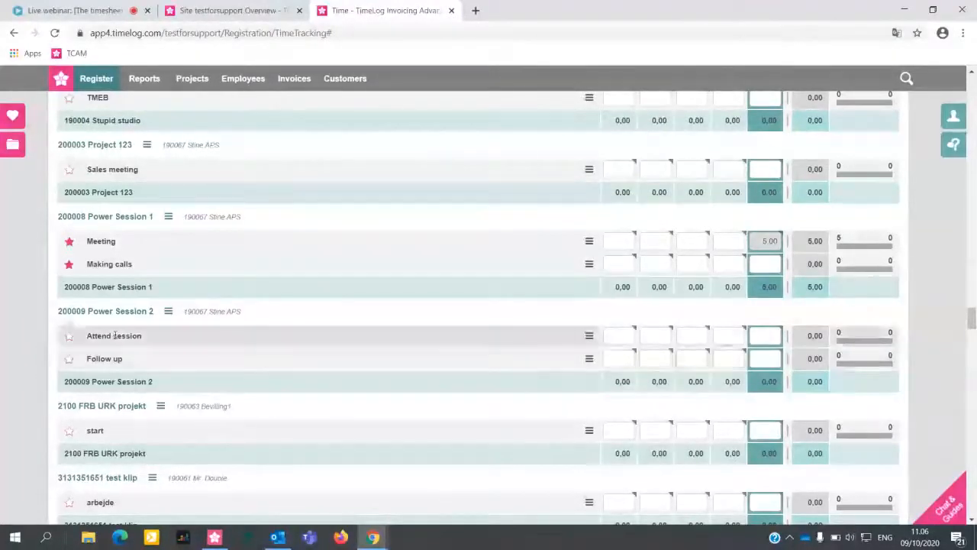
{"action": "left_click", "coordinate": [68, 337]}
{"action": "left_click", "coordinate": [69, 362]}
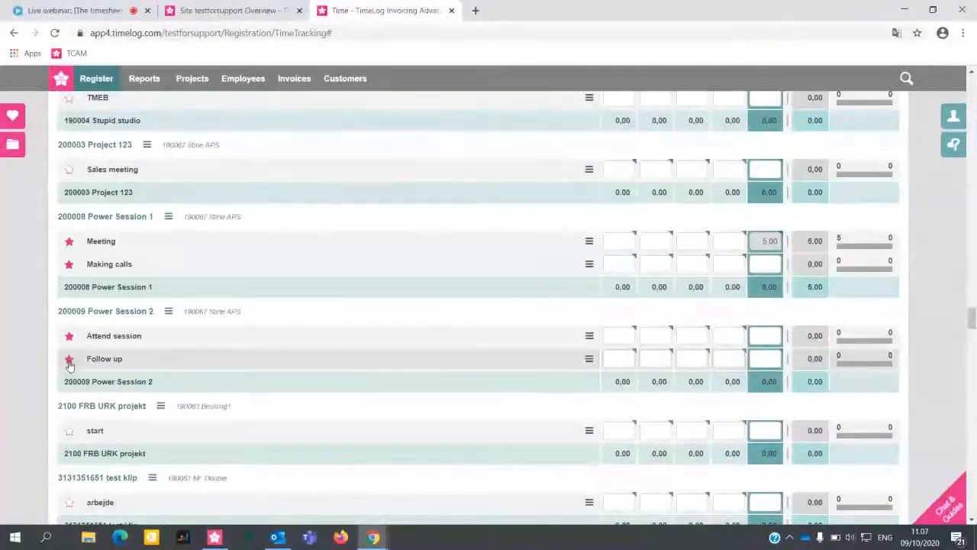
Mark the absence types 20 Ferie and 30 Sygdom as favorites
{"action": "scroll", "coordinate": [231, 352], "scroll_direction": "down", "scroll_amount": 1}
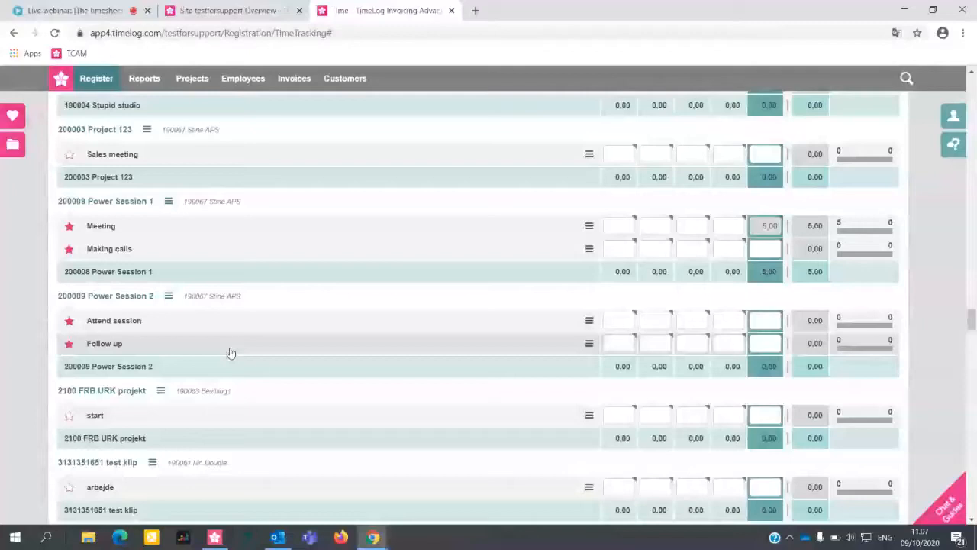
{"action": "scroll", "coordinate": [231, 353], "scroll_direction": "down", "scroll_amount": 5}
{"action": "scroll", "coordinate": [231, 353], "scroll_direction": "down", "scroll_amount": 15}
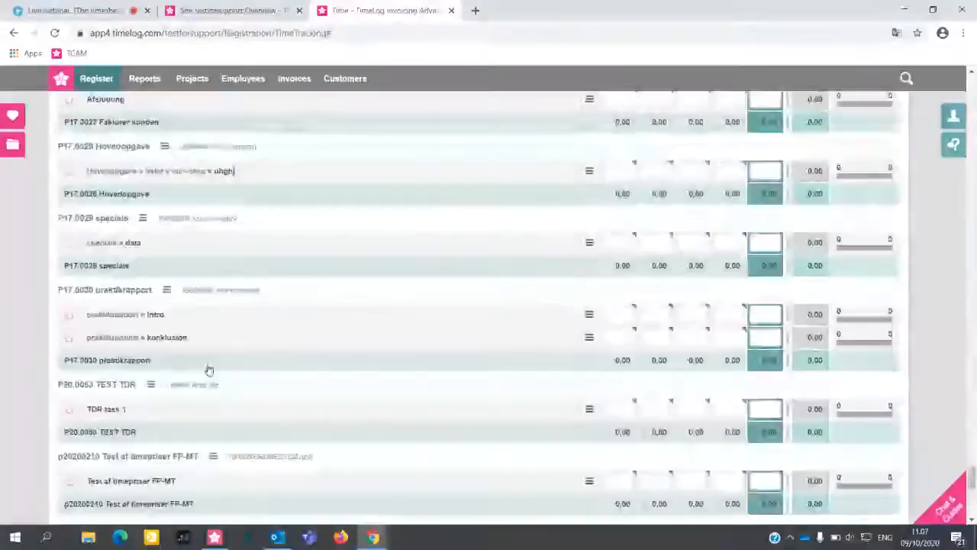
{"action": "scroll", "coordinate": [200, 378], "scroll_direction": "up", "scroll_amount": 3}
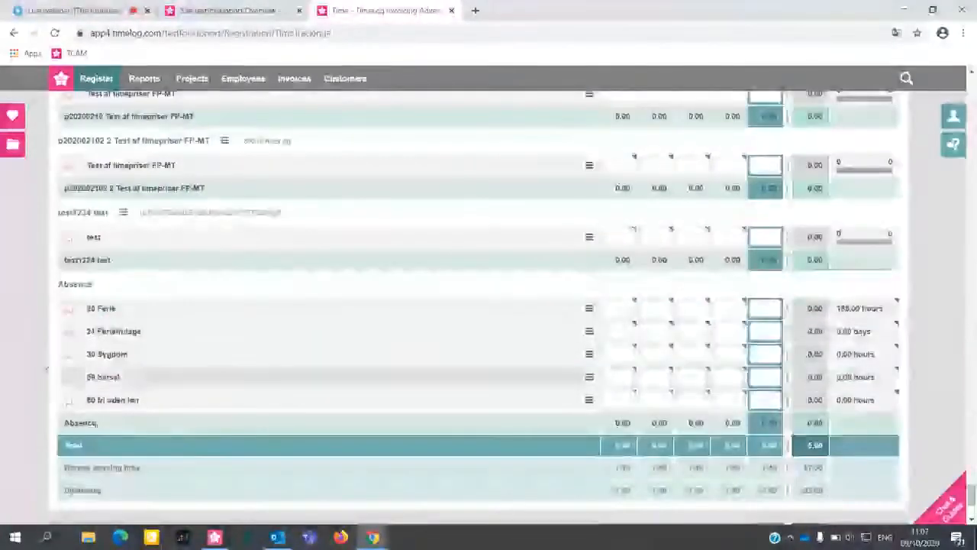
{"action": "left_click", "coordinate": [69, 309]}
{"action": "left_click", "coordinate": [68, 355]}
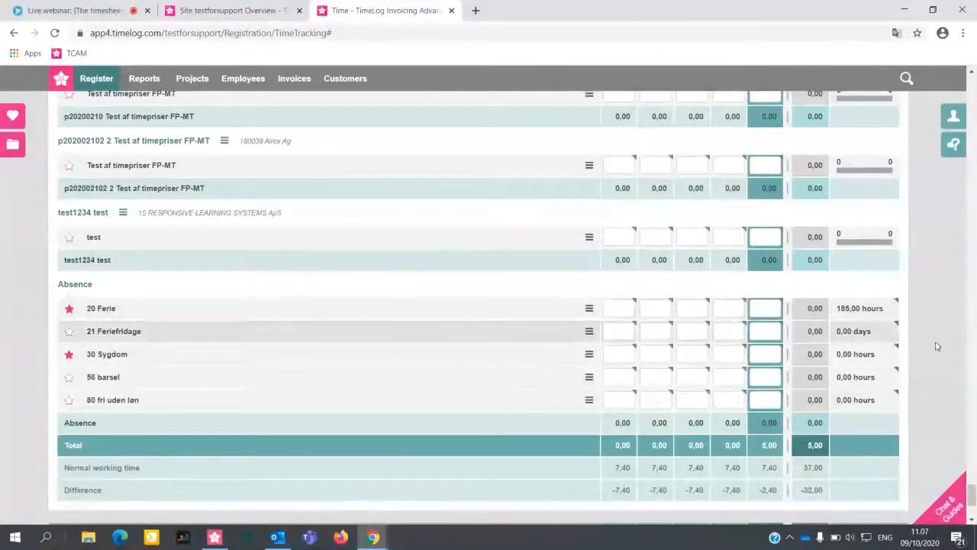
{"action": "left_click_drag", "start_coordinate": [973, 489], "coordinate": [971, 68]}
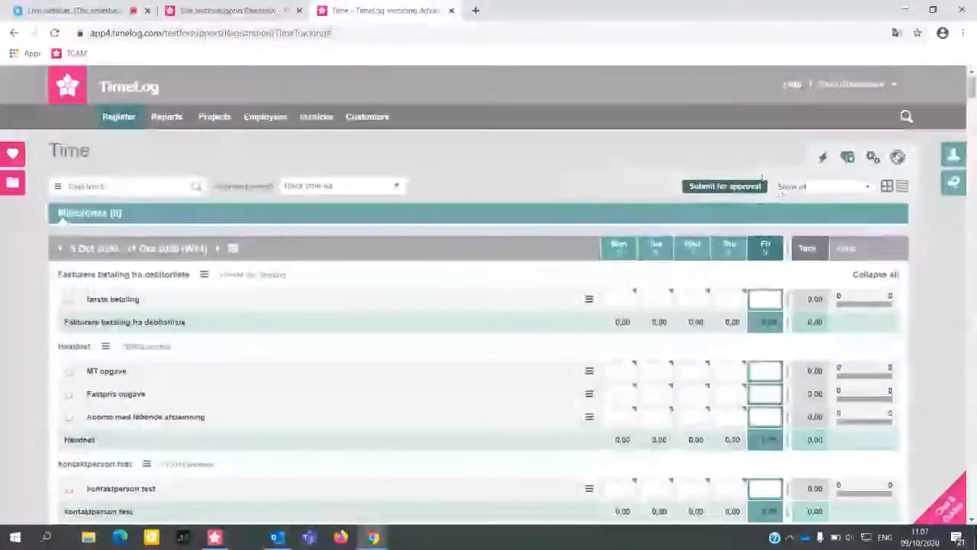
Filter the timesheet to show favourites only
{"action": "left_click", "coordinate": [827, 190]}
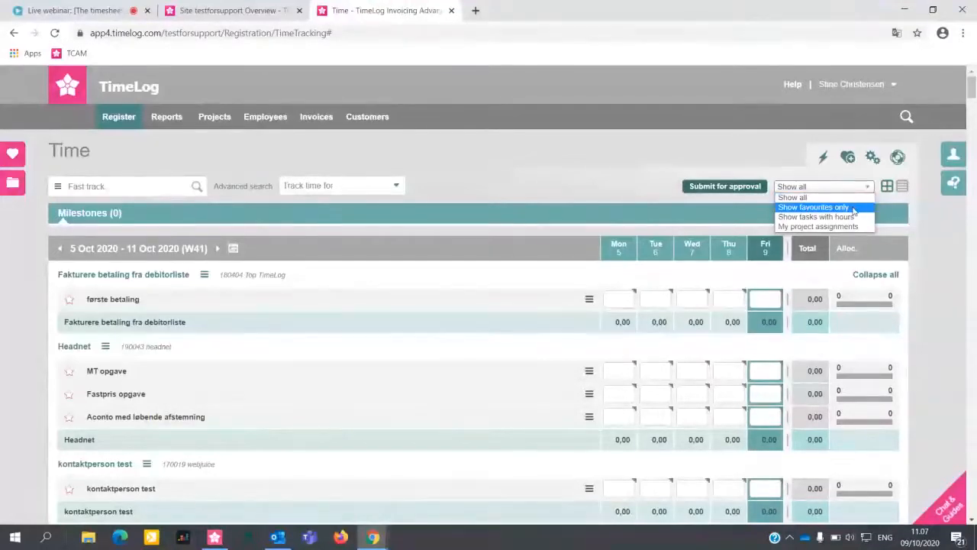
{"action": "left_click", "coordinate": [853, 208]}
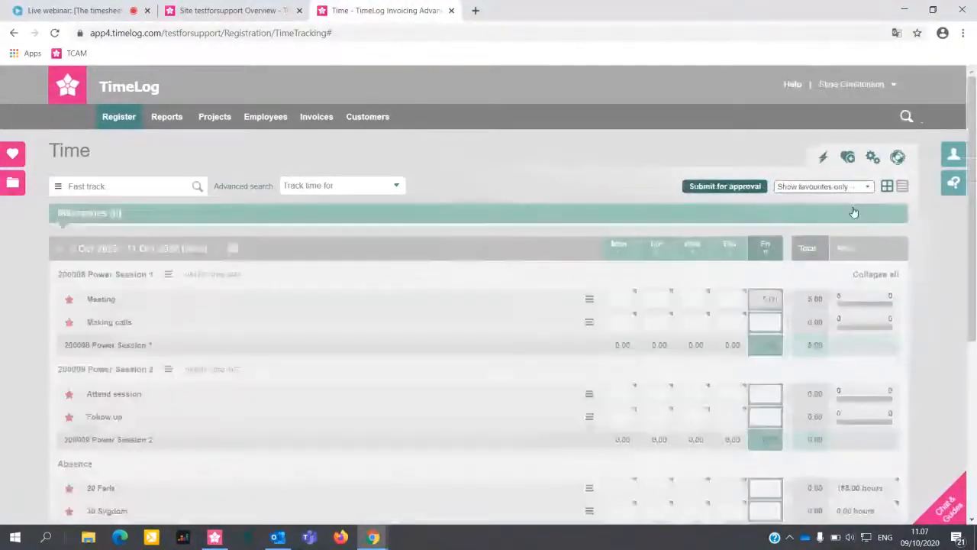
{"action": "scroll", "coordinate": [519, 306], "scroll_direction": "down", "scroll_amount": 1}
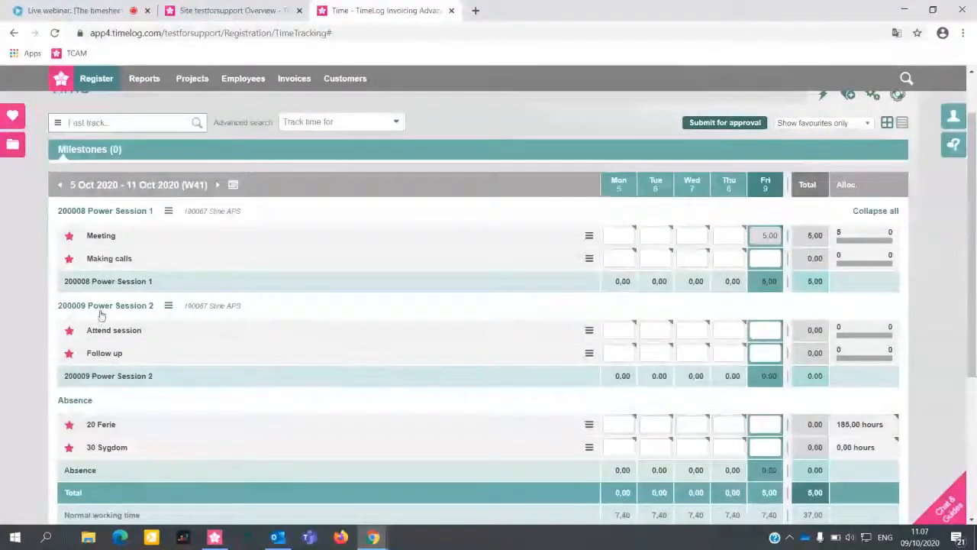
Log 1 hour on Tuesday for Attend session under Power Session 2 and 3 hours on Wednesday for Making calls under Power Session 1
{"action": "left_click", "coordinate": [656, 331]}
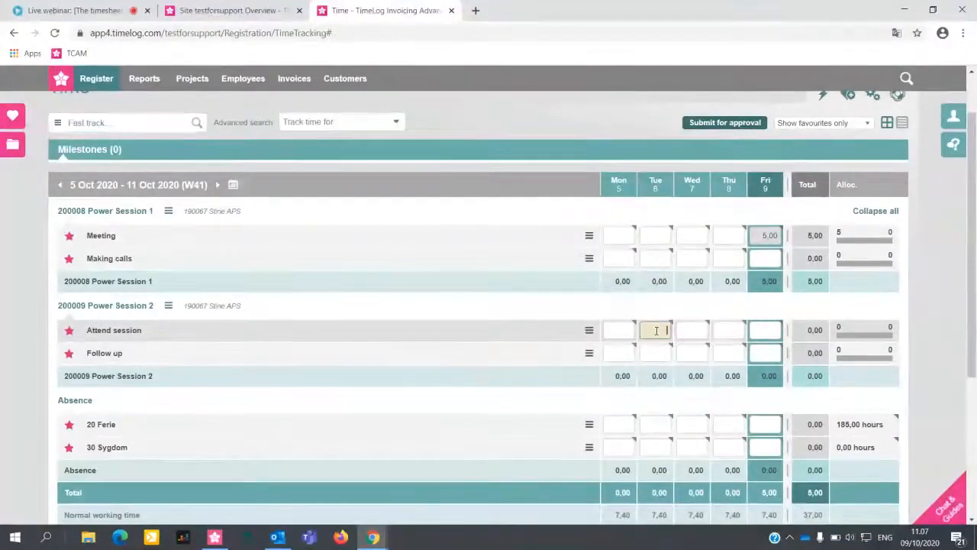
{"action": "type", "text": "1"}
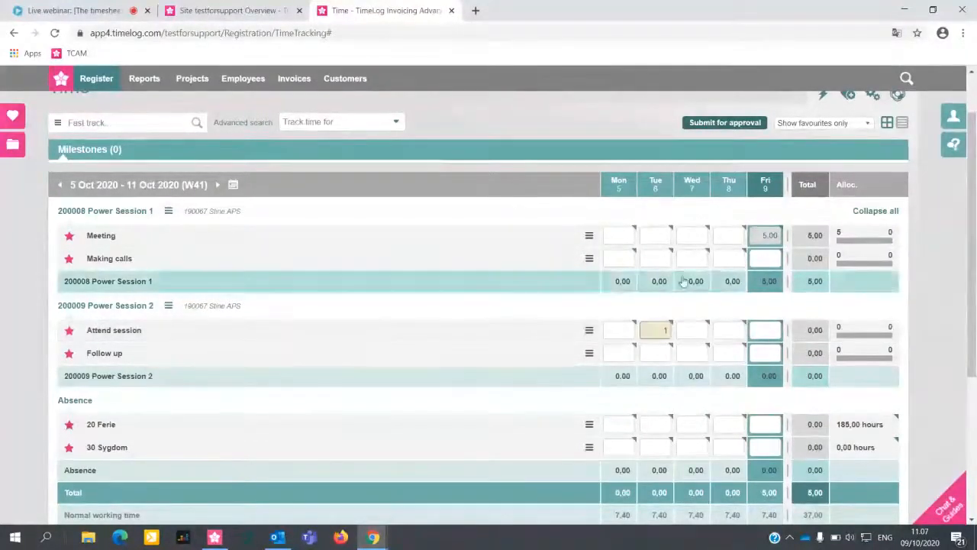
{"action": "left_click", "coordinate": [698, 258]}
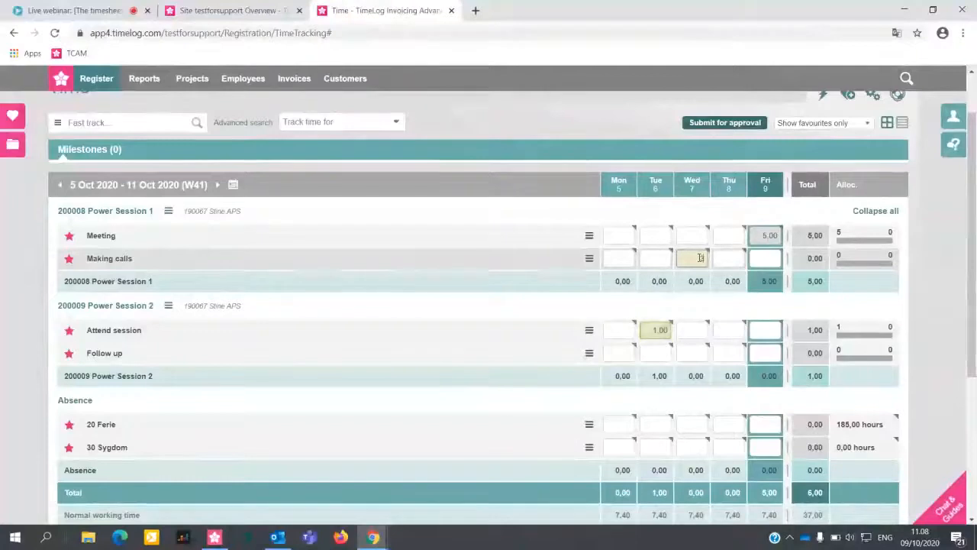
{"action": "type", "text": "1"}
{"action": "scroll", "coordinate": [693, 282], "scroll_direction": "down", "scroll_amount": 3}
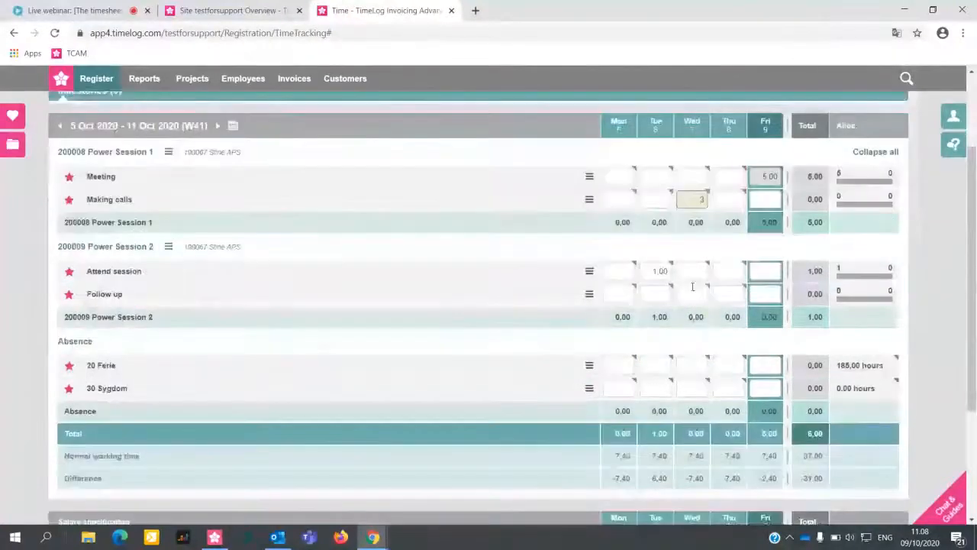
{"action": "scroll", "coordinate": [693, 287], "scroll_direction": "down", "scroll_amount": 1}
{"action": "scroll", "coordinate": [693, 288], "scroll_direction": "up", "scroll_amount": 5}
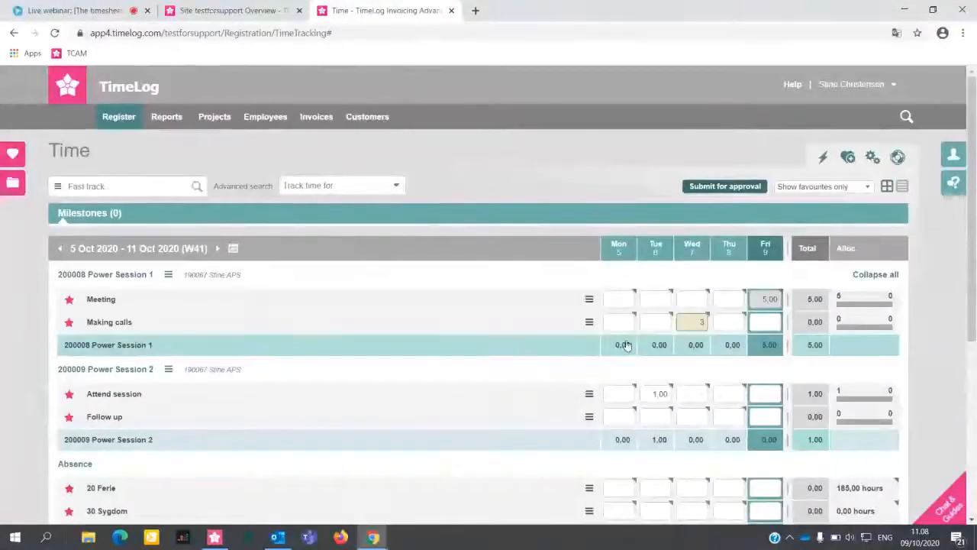
Filter the timesheet to tasks with hours, switch the filter to My project assignments, and review the listed tasks
{"action": "left_click", "coordinate": [849, 191]}
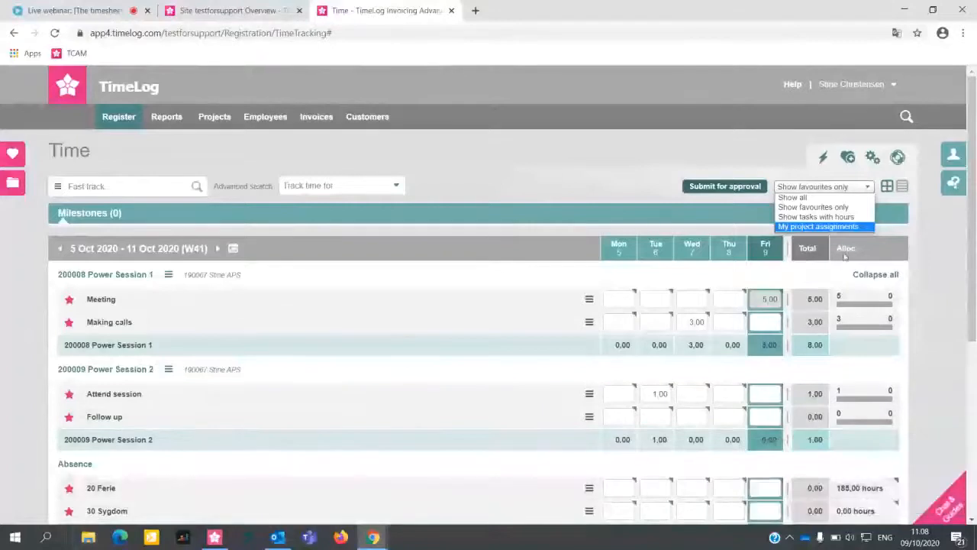
{"action": "left_click", "coordinate": [840, 218]}
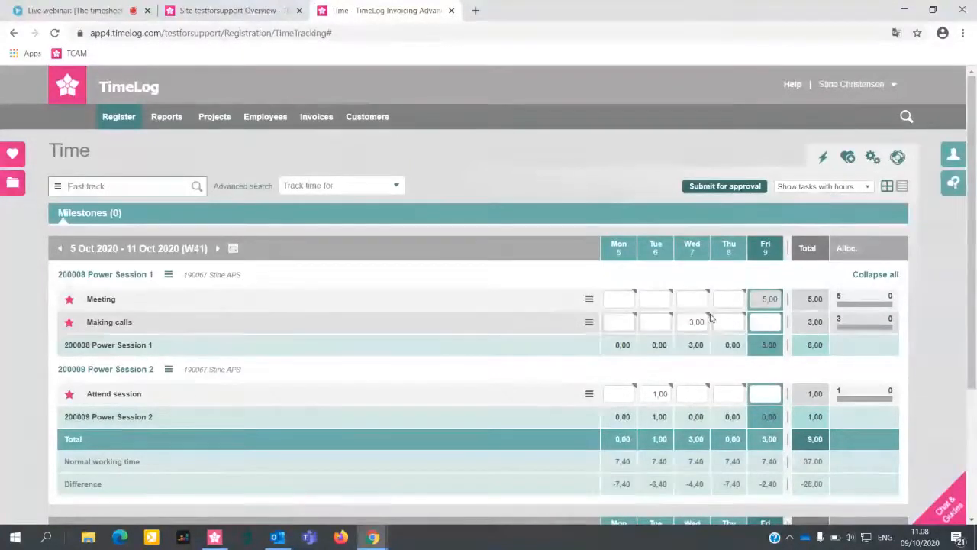
{"action": "left_click", "coordinate": [869, 187]}
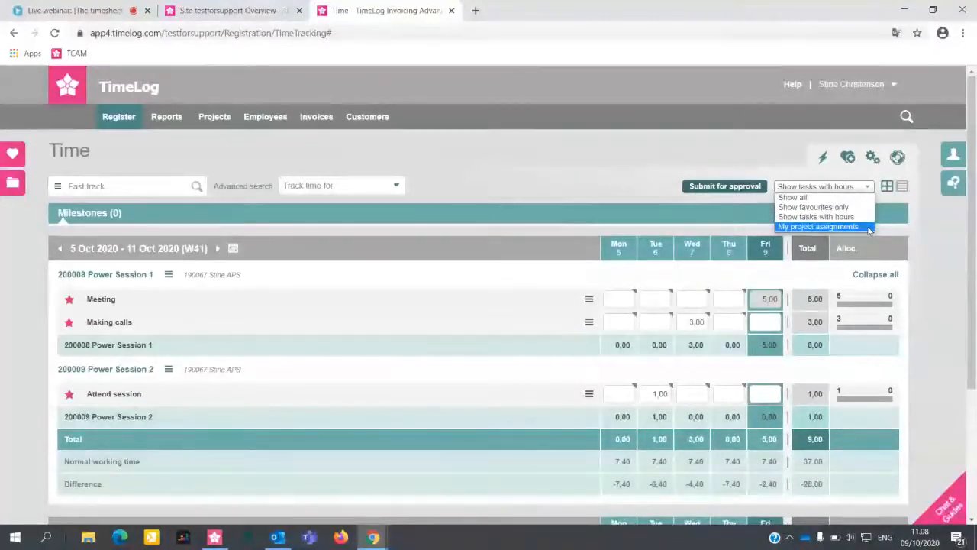
{"action": "left_click", "coordinate": [818, 226]}
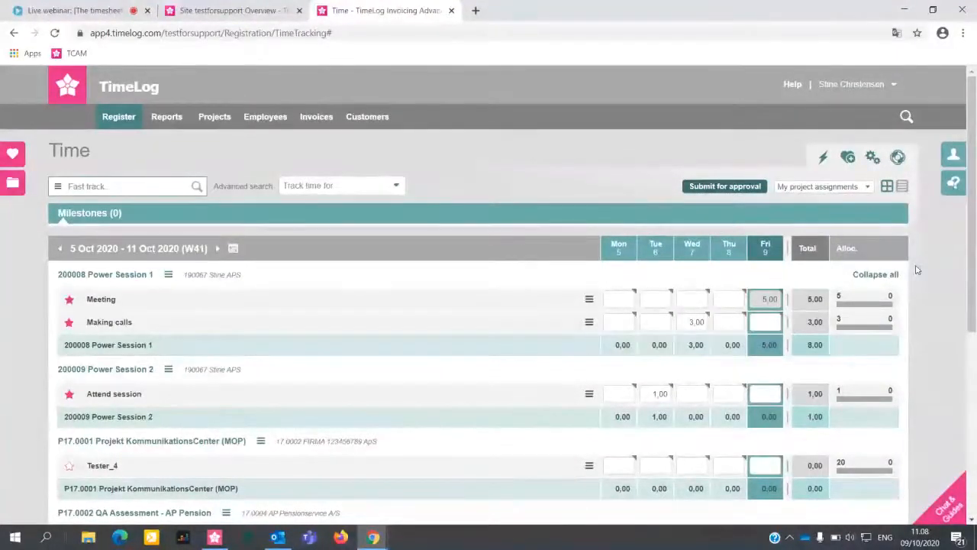
{"action": "scroll", "coordinate": [917, 269], "scroll_direction": "down", "scroll_amount": 2}
{"action": "scroll", "coordinate": [113, 275], "scroll_direction": "down", "scroll_amount": 1}
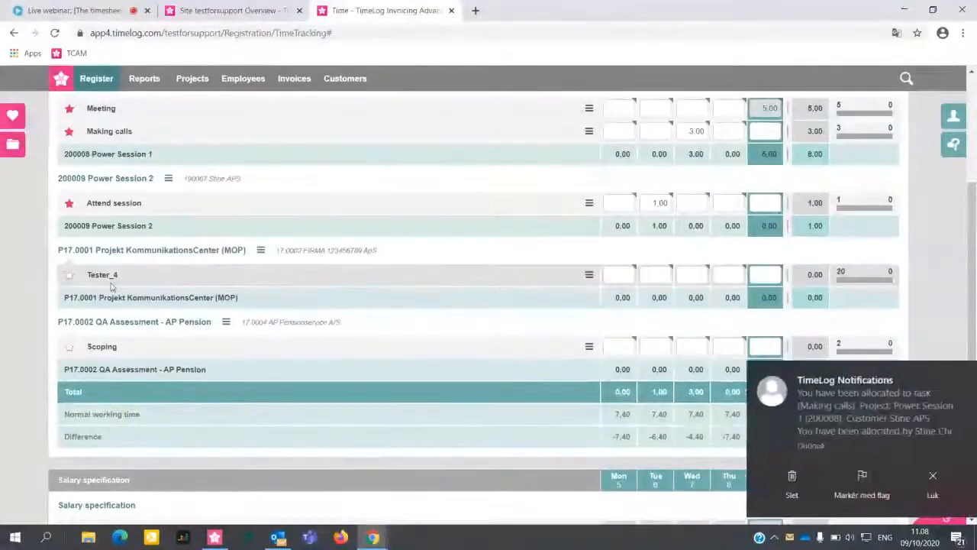
{"action": "scroll", "coordinate": [111, 286], "scroll_direction": "up", "scroll_amount": 2}
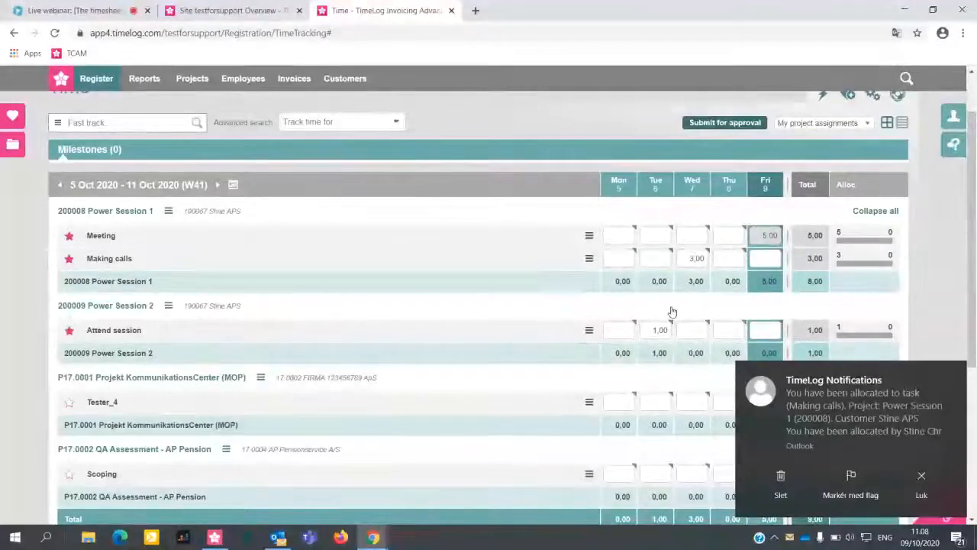
Delete the TimeLog notification pop-up and return the timesheet filter to favourites only
{"action": "left_click", "coordinate": [779, 480]}
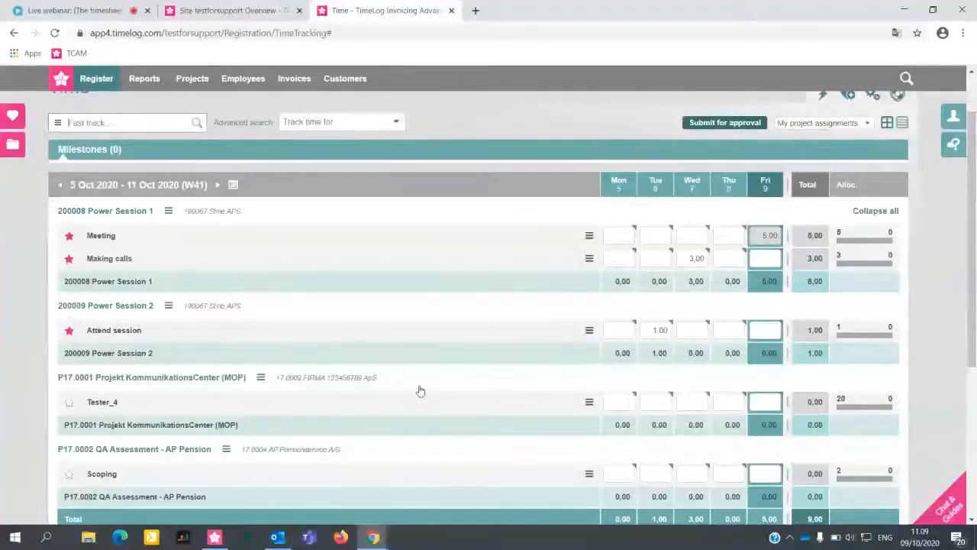
{"action": "scroll", "coordinate": [446, 363], "scroll_direction": "down", "scroll_amount": 1}
{"action": "scroll", "coordinate": [447, 363], "scroll_direction": "down", "scroll_amount": 3}
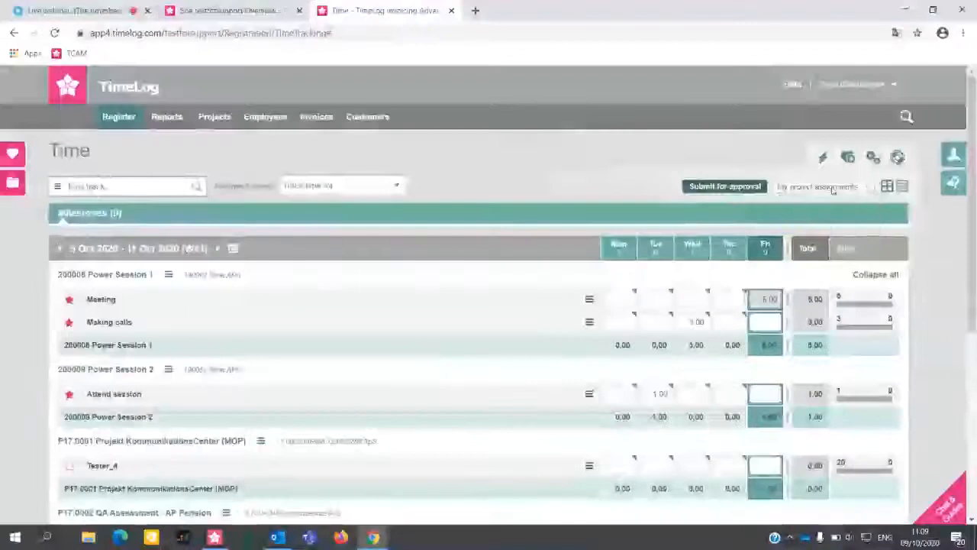
{"action": "left_click", "coordinate": [823, 186]}
{"action": "left_click", "coordinate": [817, 200]}
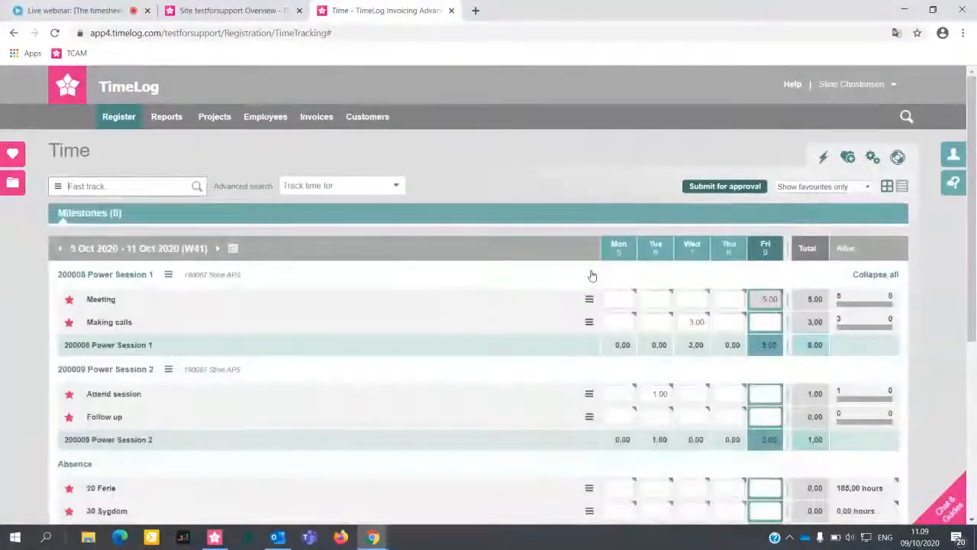
Register a full day of 20 Ferie absence on Monday and on Tuesday
{"action": "scroll", "coordinate": [592, 277], "scroll_direction": "down", "scroll_amount": 3}
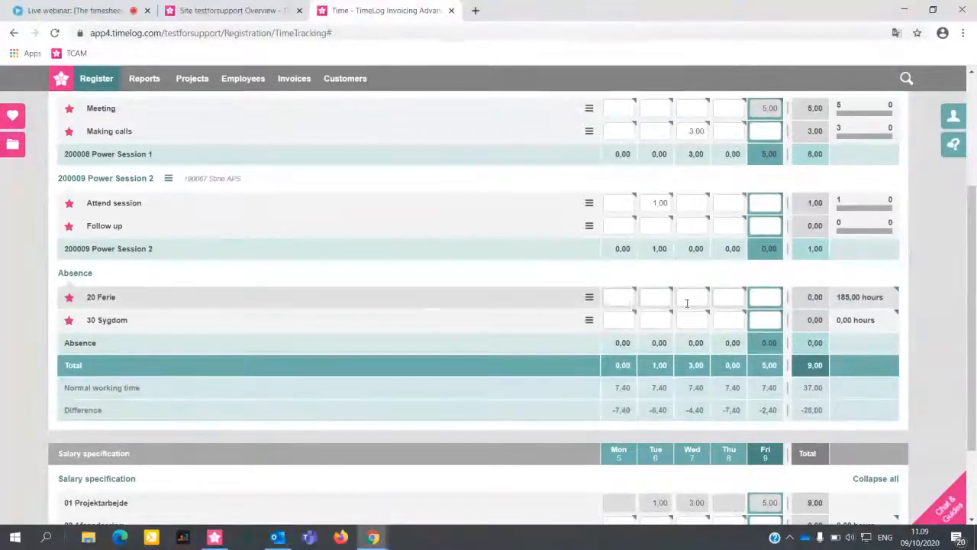
{"action": "left_click", "coordinate": [614, 297]}
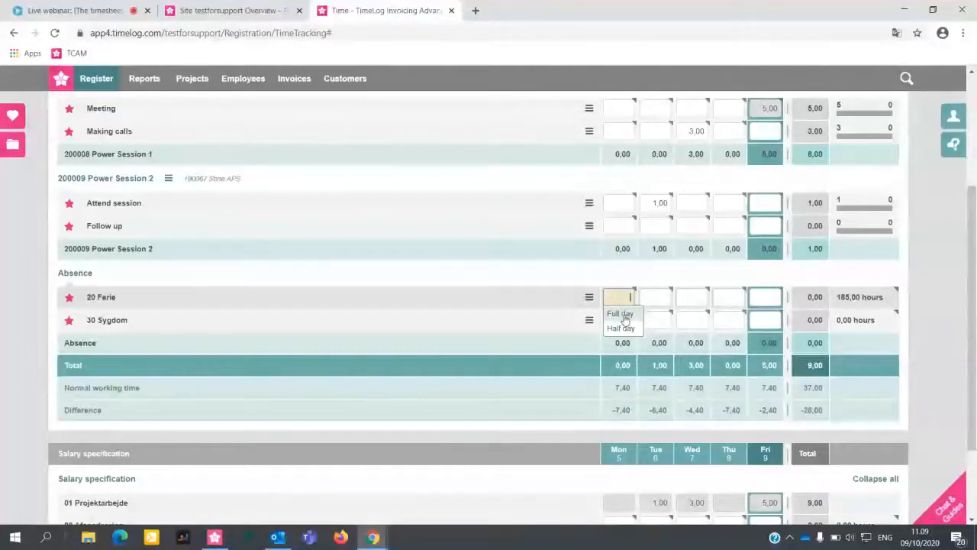
{"action": "left_click", "coordinate": [624, 314]}
{"action": "left_click", "coordinate": [654, 298]}
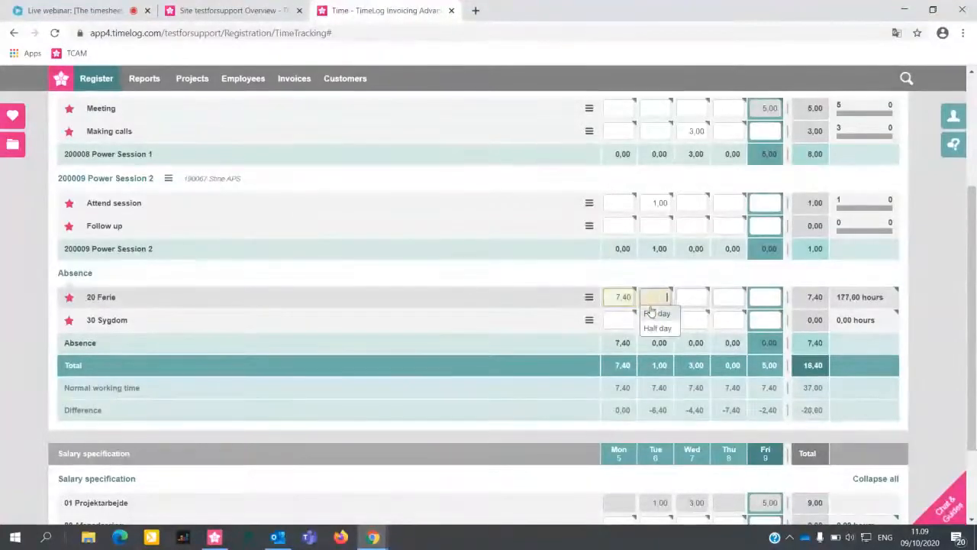
{"action": "left_click", "coordinate": [650, 314]}
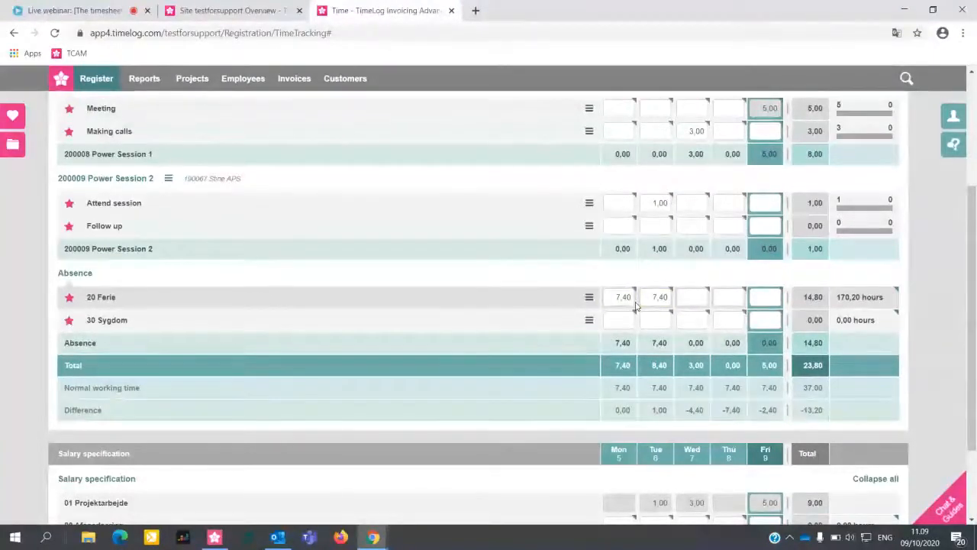
{"action": "left_click", "coordinate": [695, 296]}
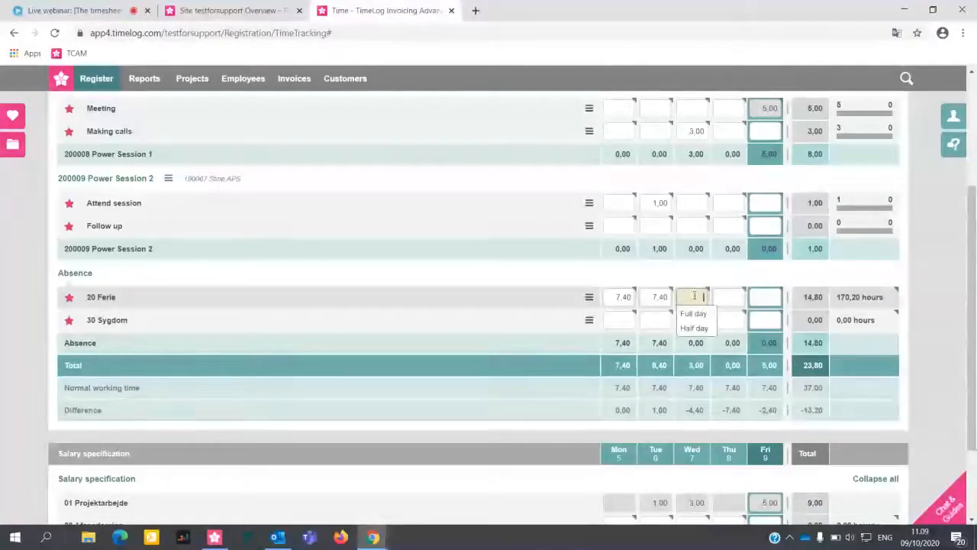
{"action": "key", "text": "Tab"}
{"action": "key", "text": "Tab"}
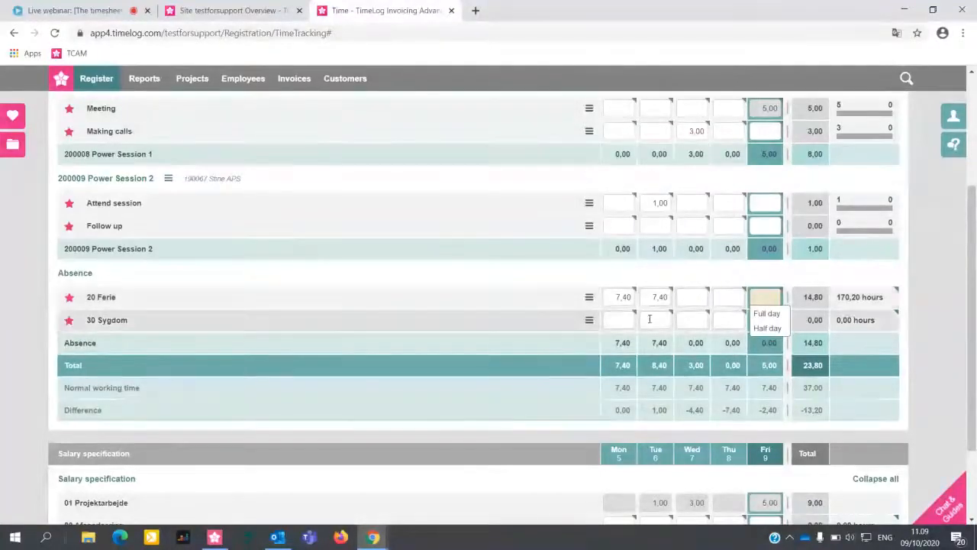
Register 20 Ferie for several days, from 05-10-2020 to 11-10-2020, with the comment "vacation", and save it
{"action": "left_click", "coordinate": [591, 299]}
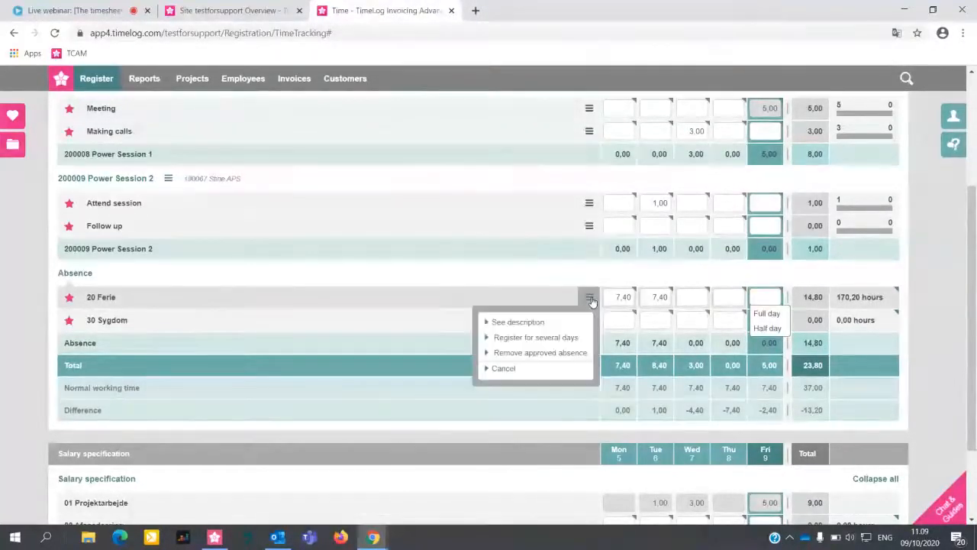
{"action": "left_click", "coordinate": [573, 339]}
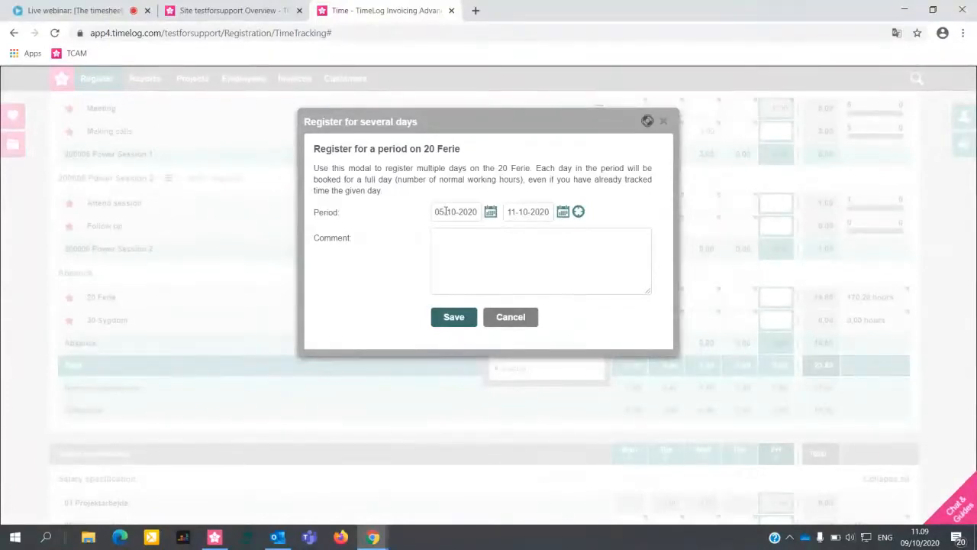
{"action": "left_click", "coordinate": [518, 213]}
{"action": "left_click", "coordinate": [563, 212]}
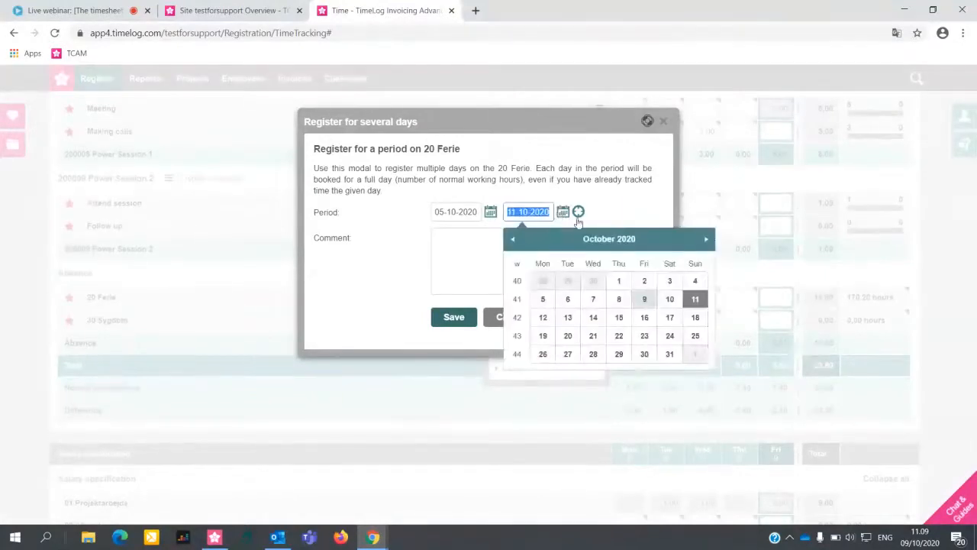
{"action": "left_click", "coordinate": [473, 266]}
{"action": "type", "text": "vacation"}
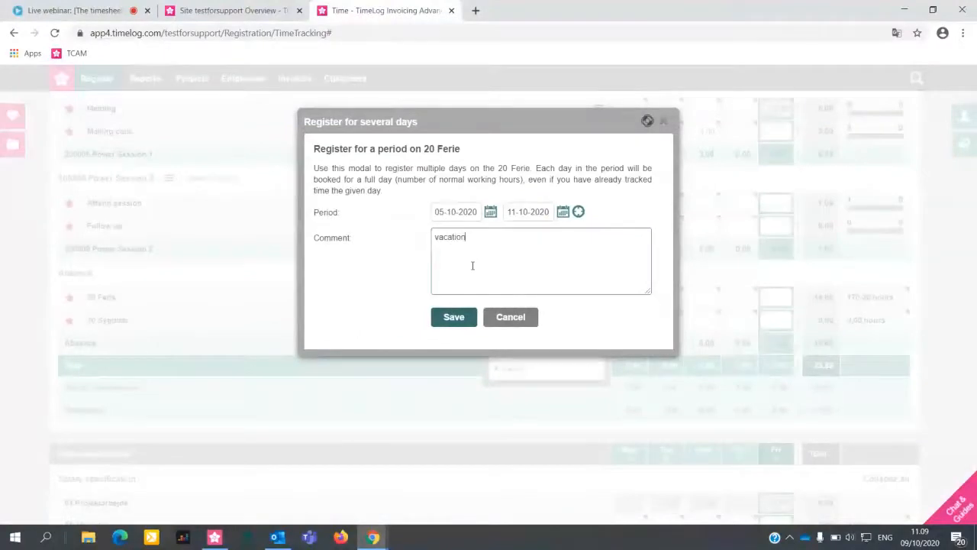
{"action": "left_click", "coordinate": [459, 317]}
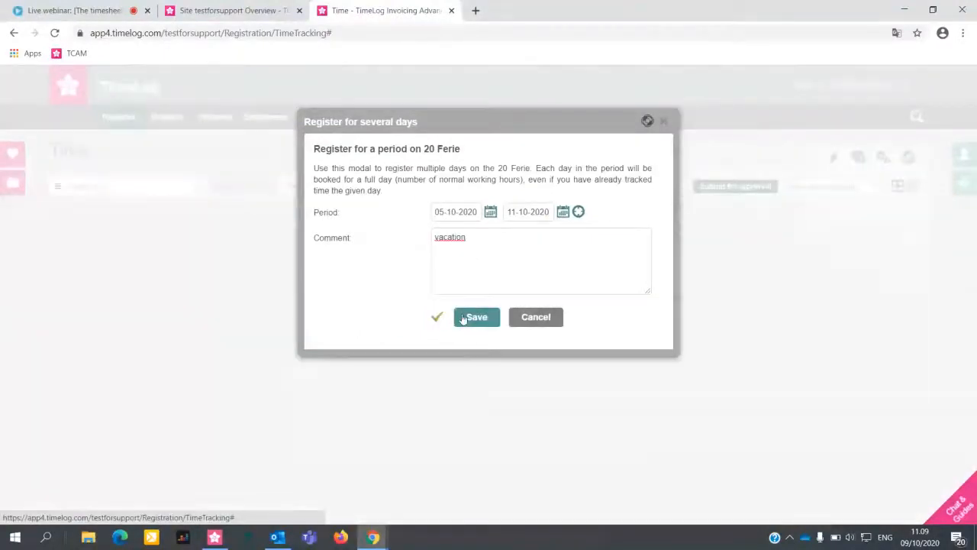
Show the available actions for the 20 Ferie absence type
{"action": "scroll", "coordinate": [517, 329], "scroll_direction": "down", "scroll_amount": 3}
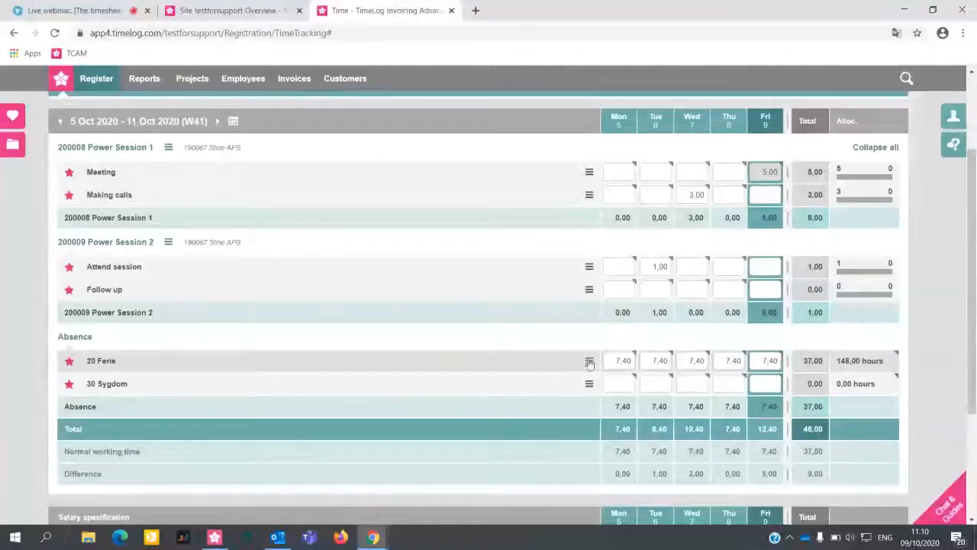
{"action": "left_click", "coordinate": [589, 360]}
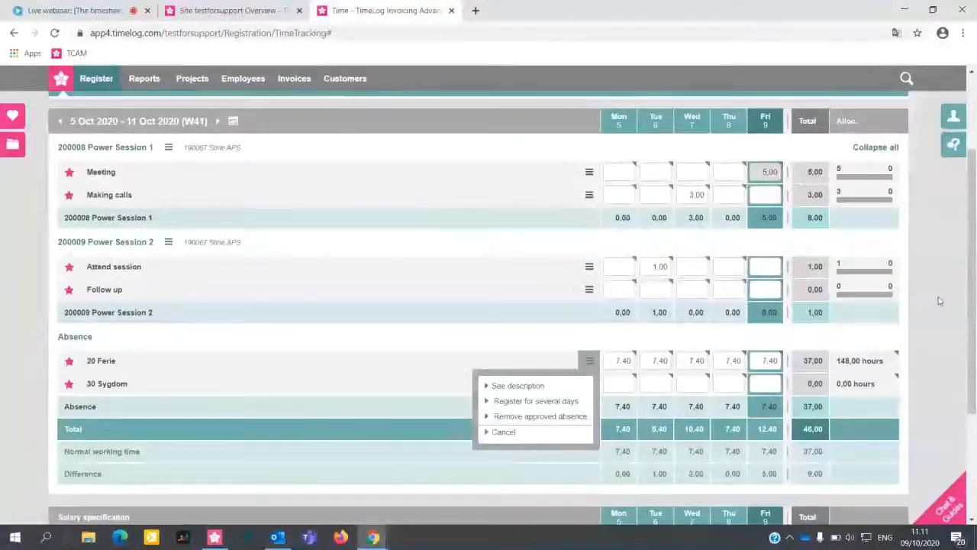
In the personal page settings, review the default period options and set the default projects and tasks view to Show favourites only
{"action": "scroll", "coordinate": [940, 301], "scroll_direction": "up", "scroll_amount": 5}
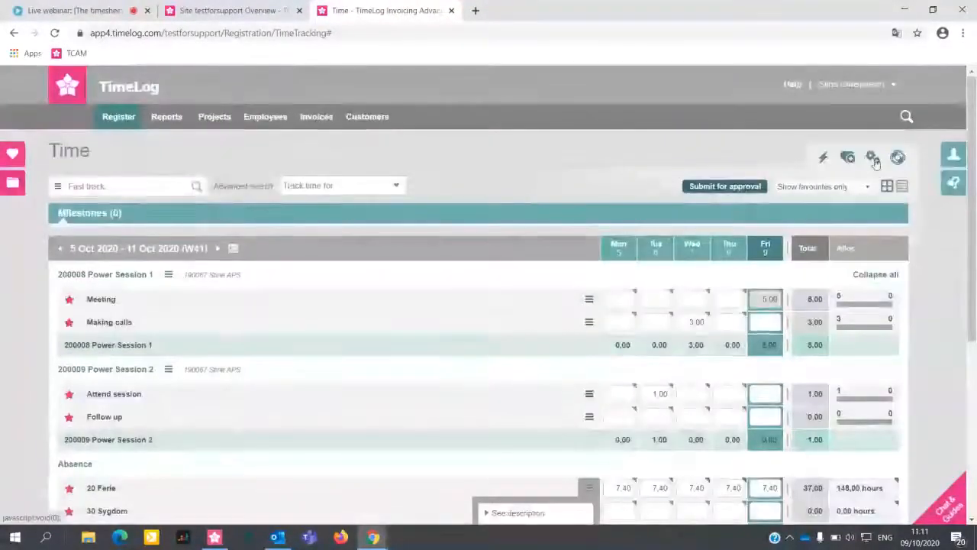
{"action": "left_click", "coordinate": [876, 163]}
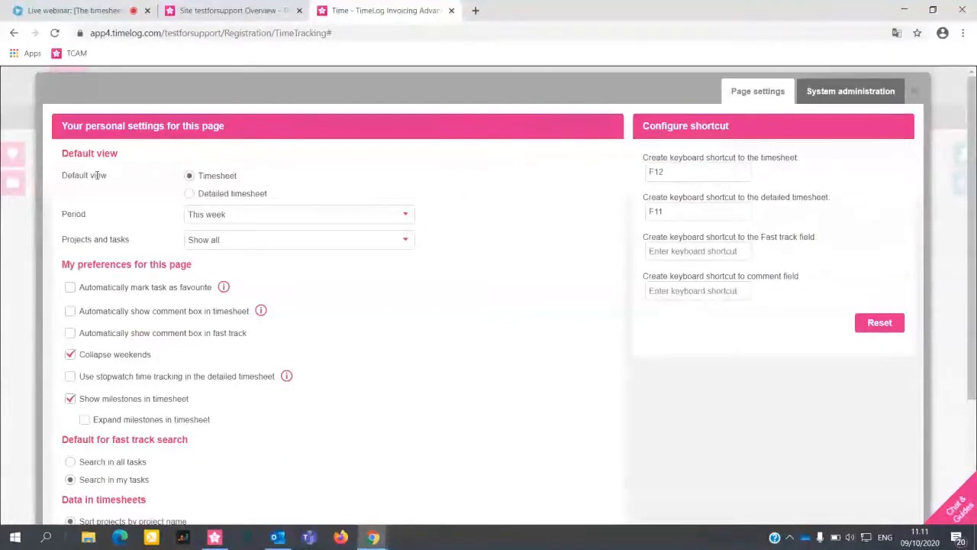
{"action": "left_click", "coordinate": [203, 218]}
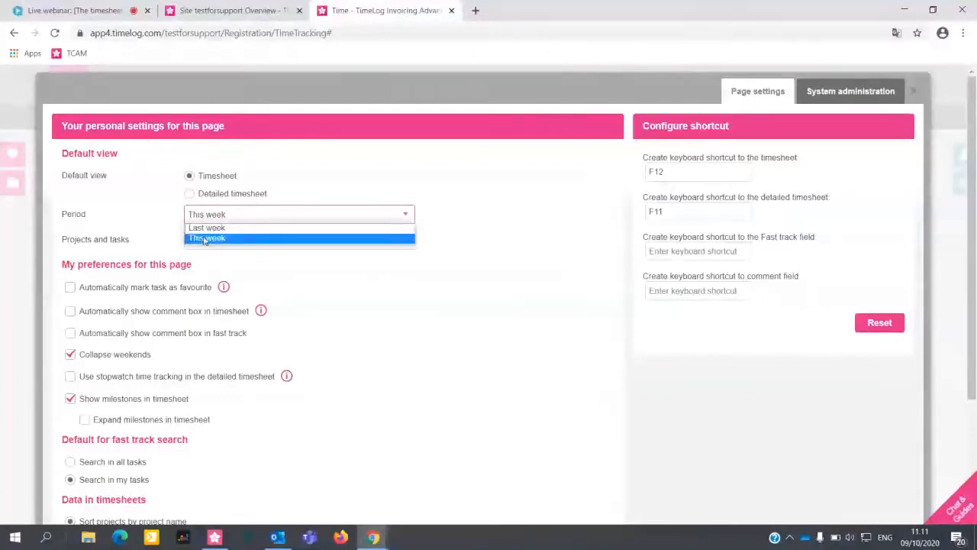
{"action": "left_click", "coordinate": [160, 222]}
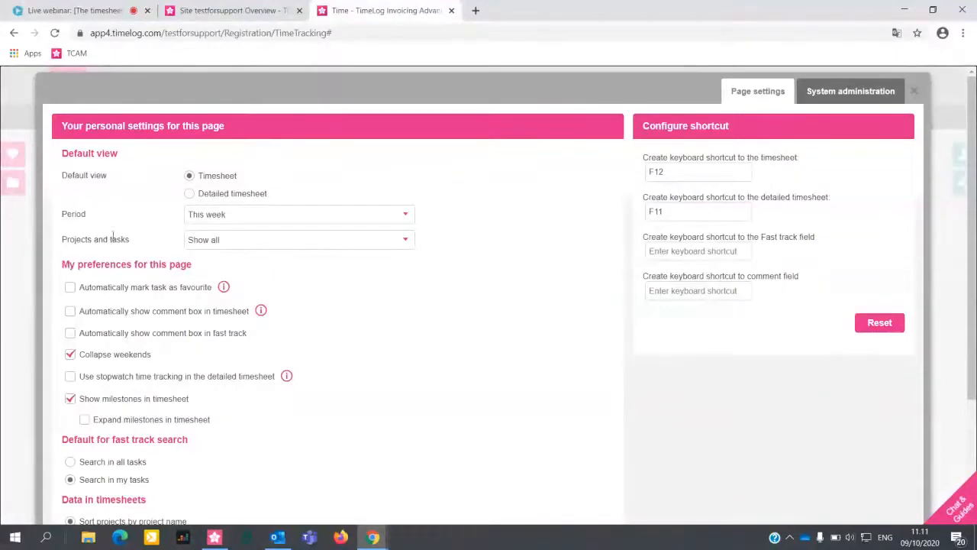
{"action": "left_click", "coordinate": [198, 243]}
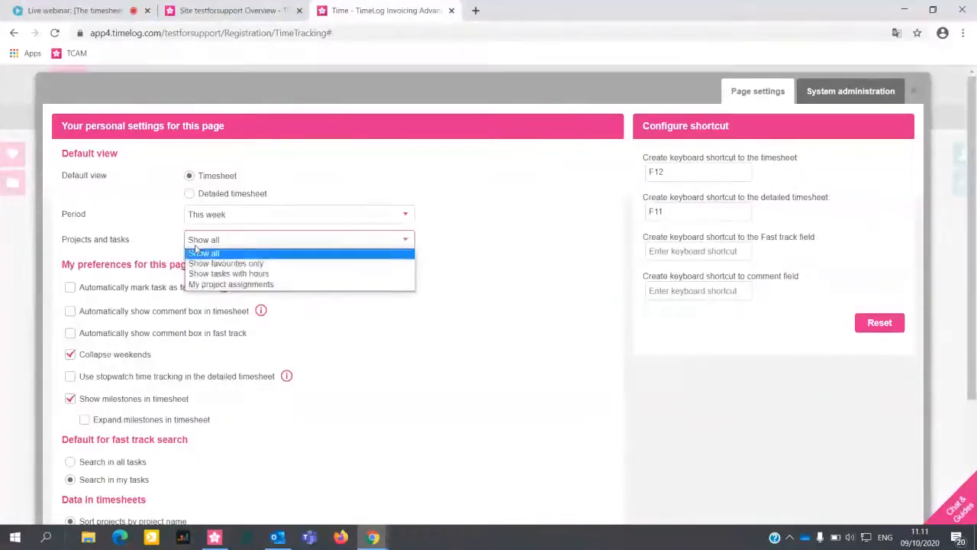
{"action": "left_click", "coordinate": [265, 263]}
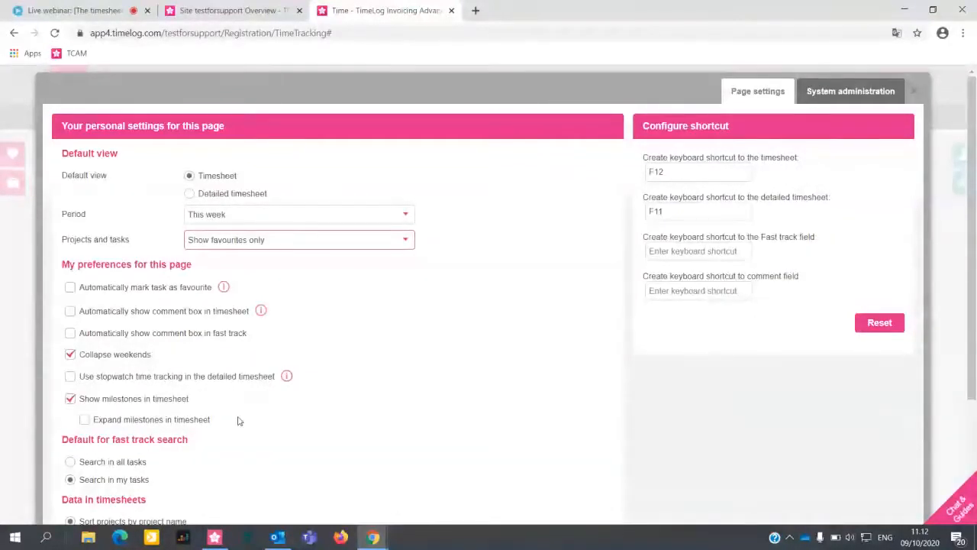
Set the default timesheet layout to Compact, close the page settings, and reload the Time page to view the layout
{"action": "scroll", "coordinate": [238, 421], "scroll_direction": "down", "scroll_amount": 2}
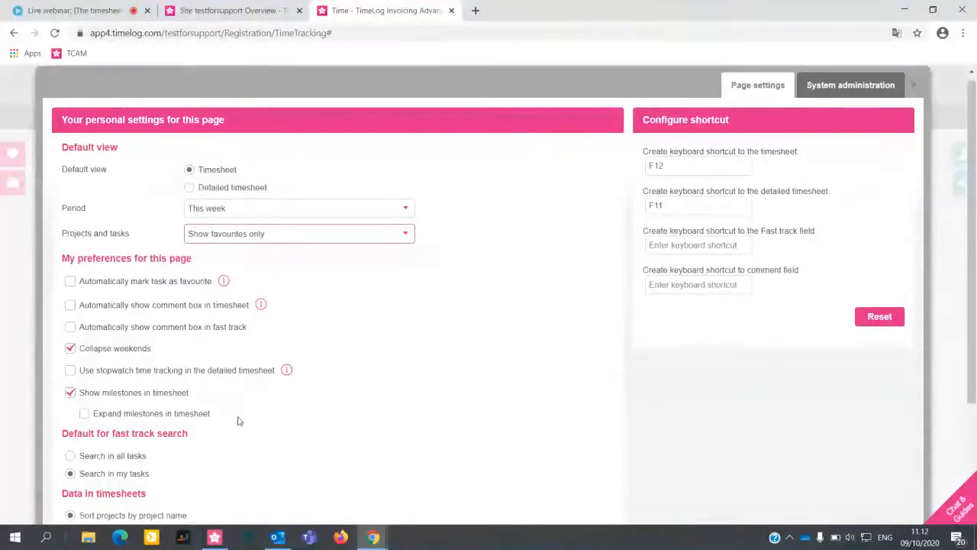
{"action": "scroll", "coordinate": [237, 421], "scroll_direction": "down", "scroll_amount": 3}
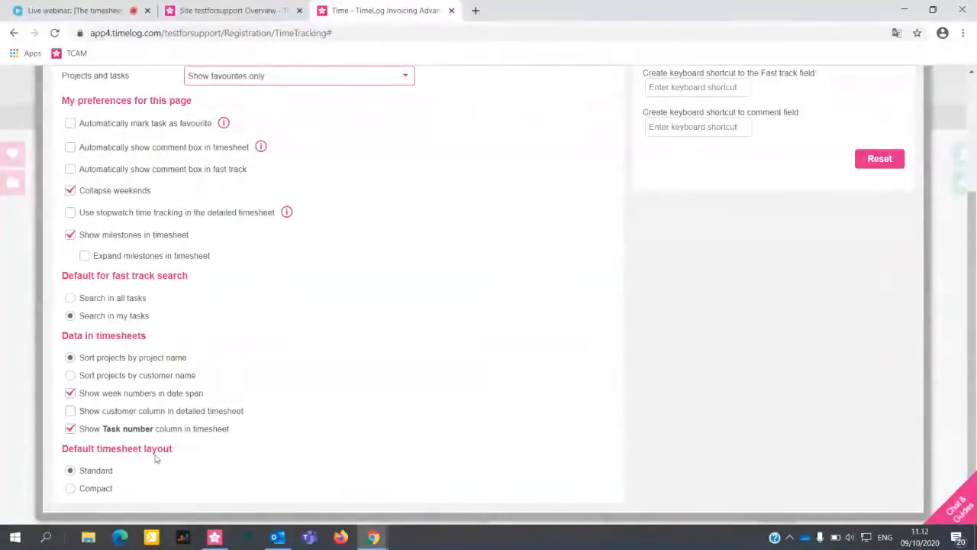
{"action": "left_click", "coordinate": [87, 494]}
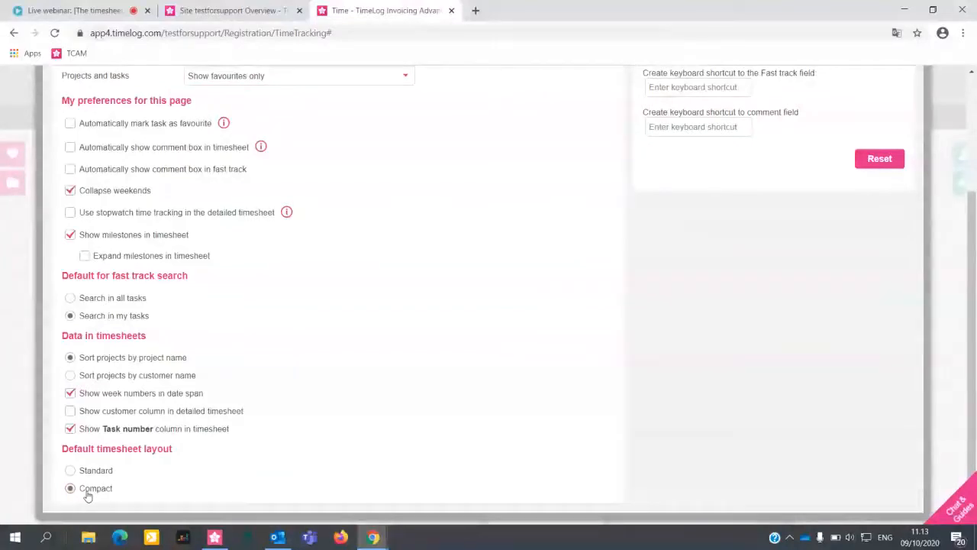
{"action": "left_click", "coordinate": [29, 415]}
{"action": "mouse_move", "coordinate": [118, 116]}
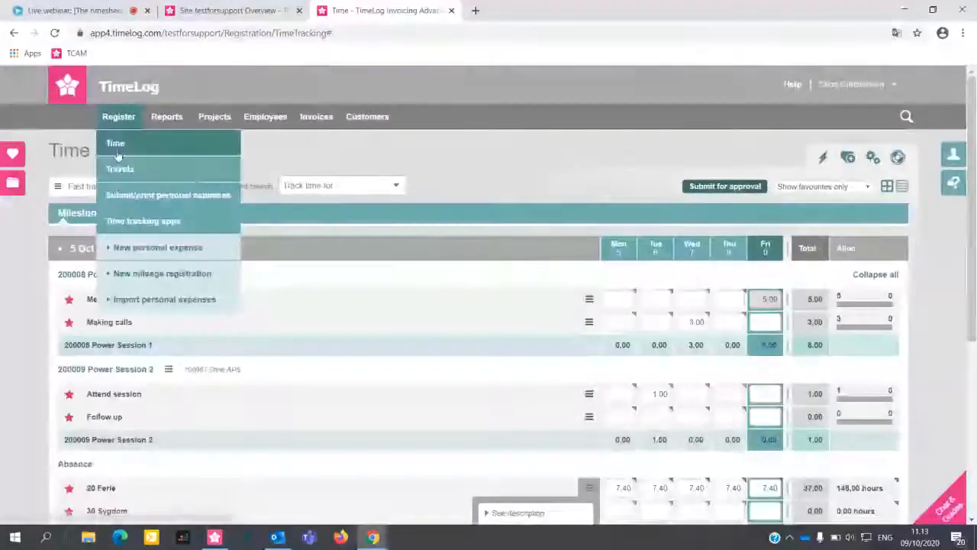
{"action": "left_click", "coordinate": [119, 153]}
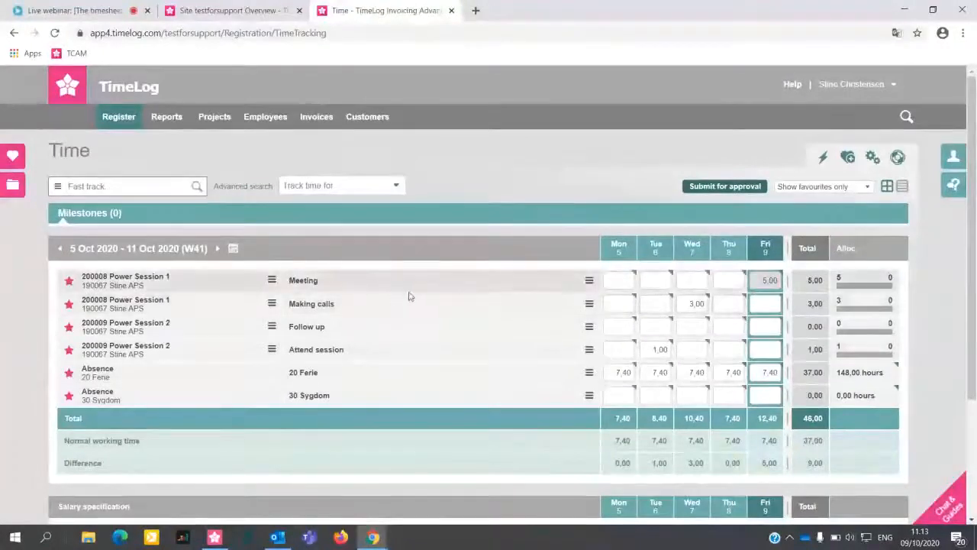
{"action": "scroll", "coordinate": [504, 298], "scroll_direction": "down", "scroll_amount": 1}
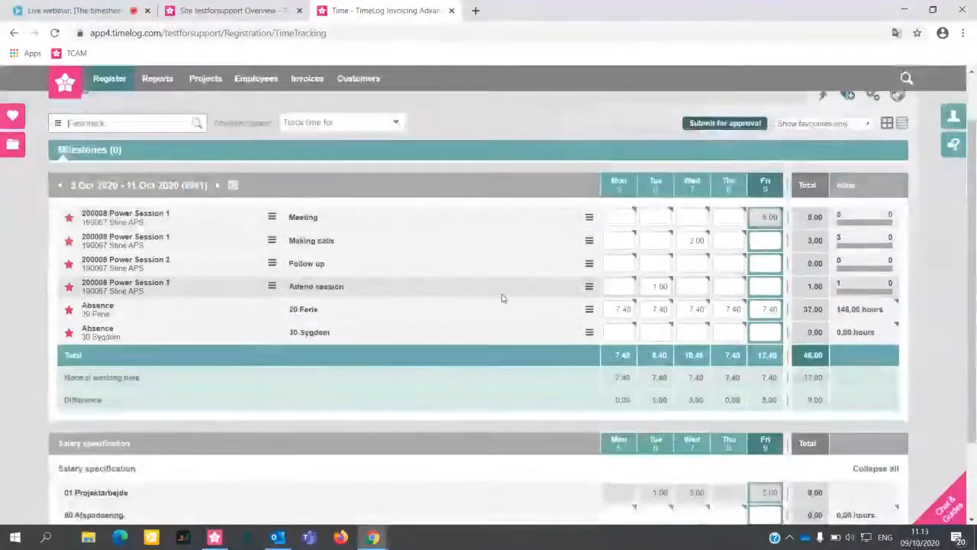
{"action": "scroll", "coordinate": [504, 298], "scroll_direction": "up", "scroll_amount": 1}
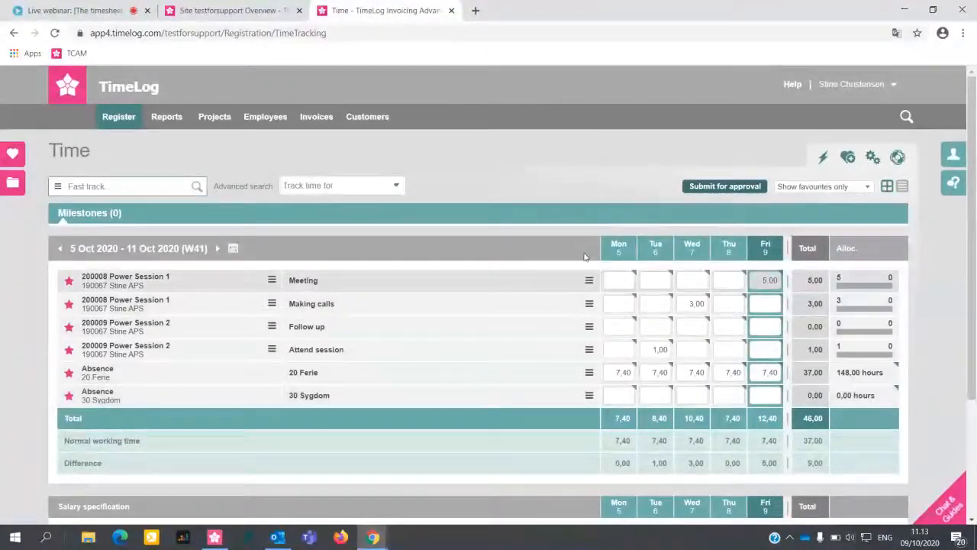
Enable stopwatch time tracking in the detailed timesheet in the page settings and reload the Time page
{"action": "left_click", "coordinate": [873, 156]}
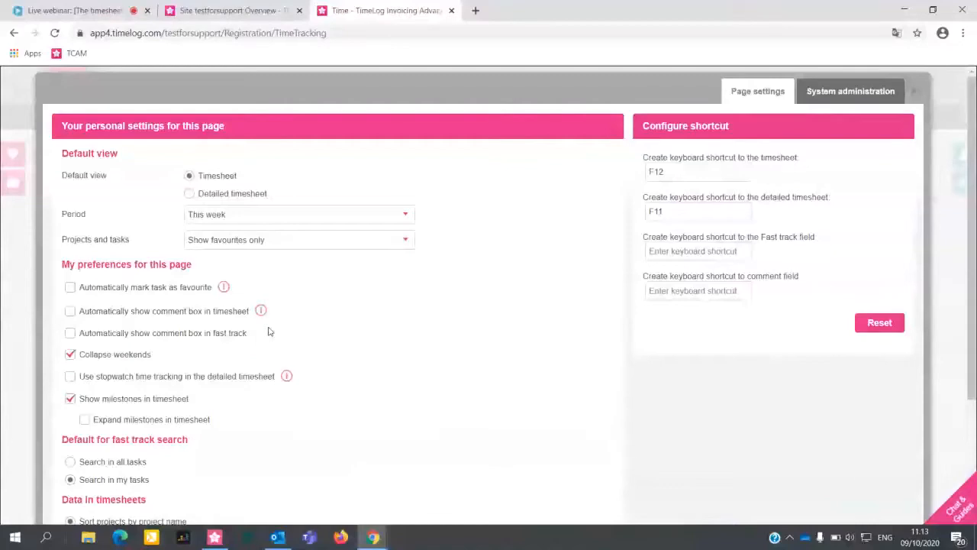
{"action": "left_click", "coordinate": [125, 378]}
{"action": "left_click", "coordinate": [914, 91]}
{"action": "mouse_move", "coordinate": [116, 118]}
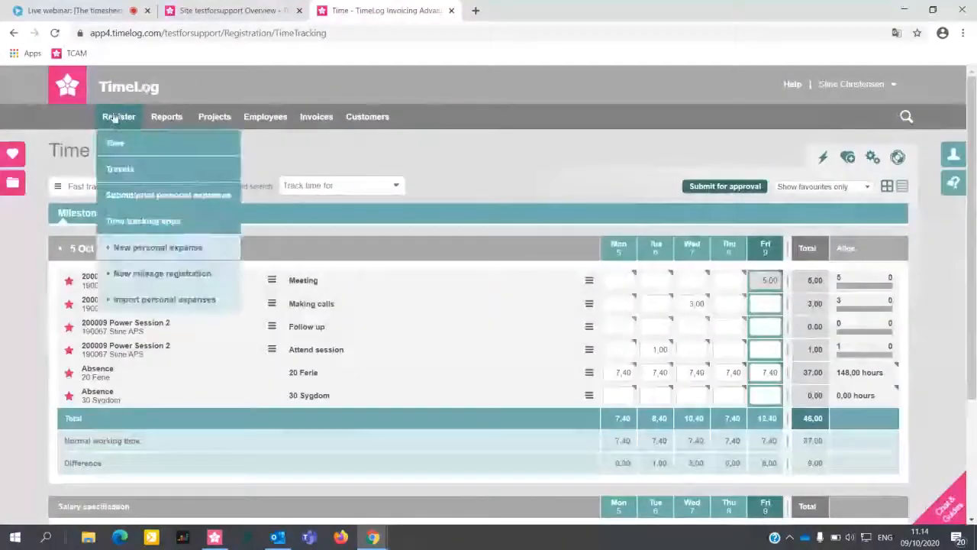
{"action": "left_click", "coordinate": [112, 143]}
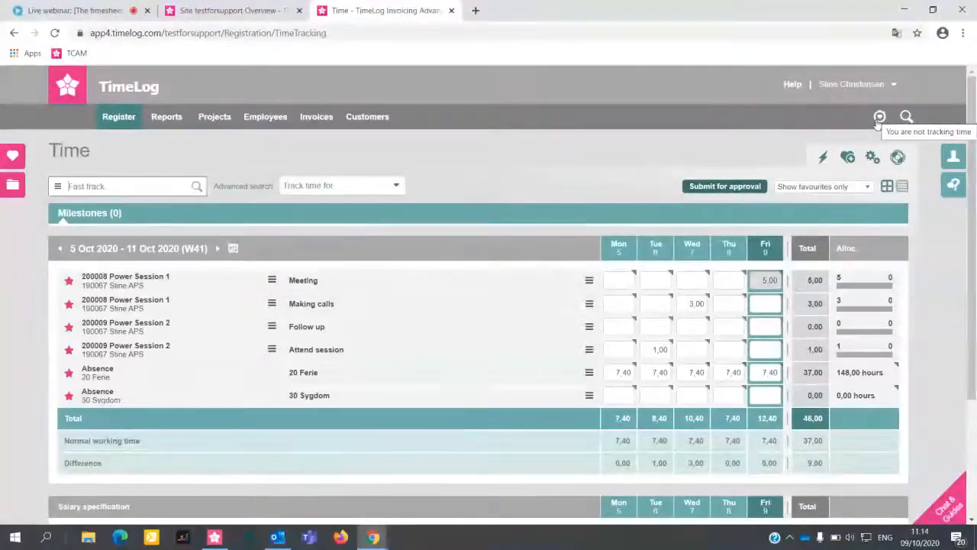
Check the time tracking status, find project 200008 Power Session 1 through Fast track, and start the stopwatch on its Meeting task
{"action": "left_click", "coordinate": [879, 119]}
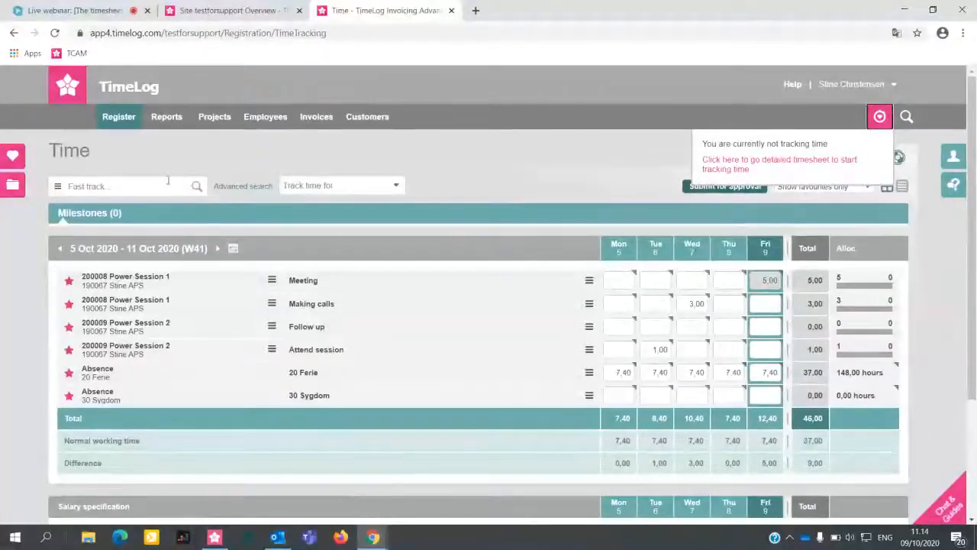
{"action": "left_click", "coordinate": [93, 186]}
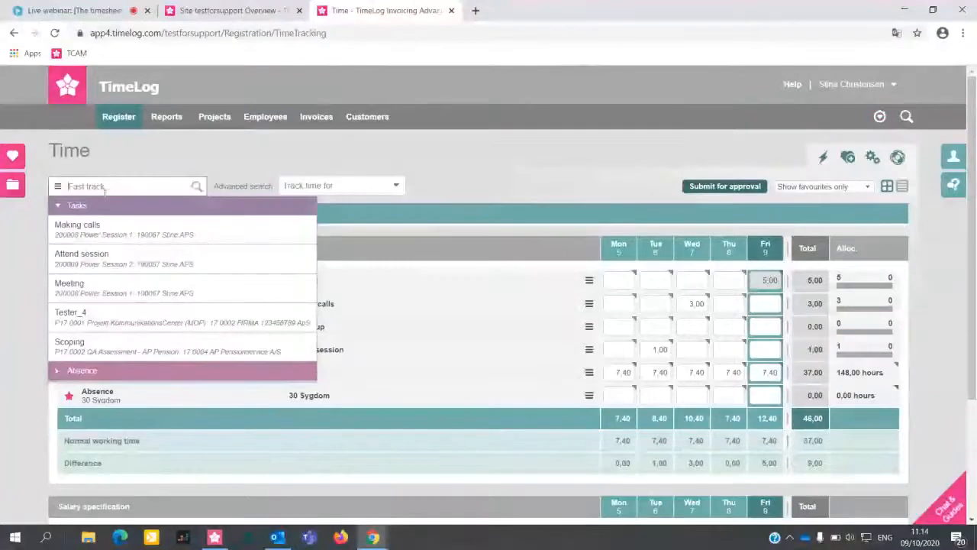
{"action": "type", "text": "powers"}
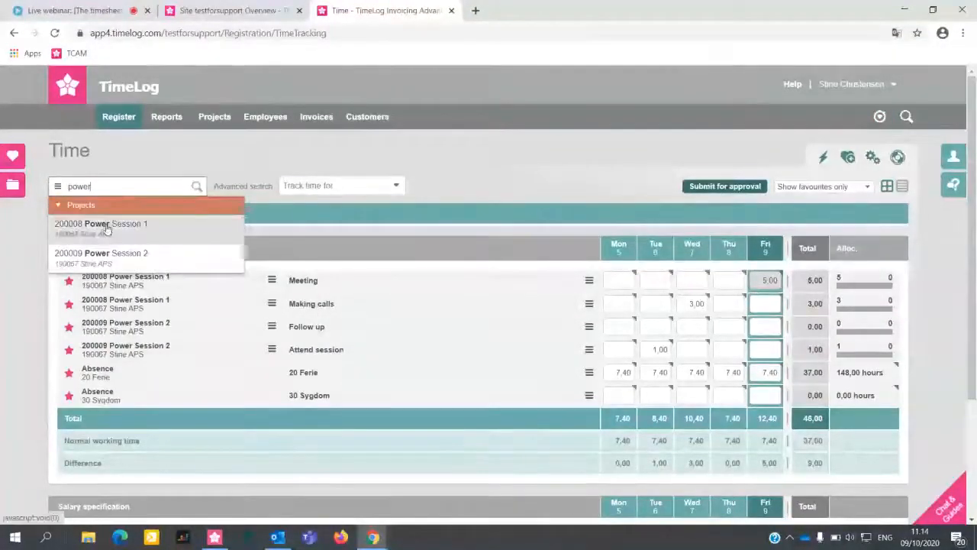
{"action": "left_click", "coordinate": [102, 223]}
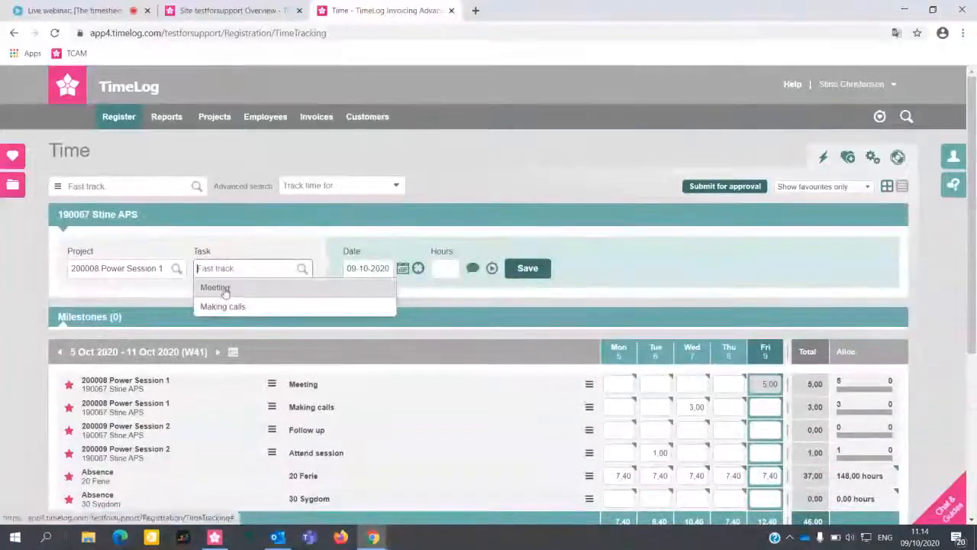
{"action": "left_click", "coordinate": [220, 288]}
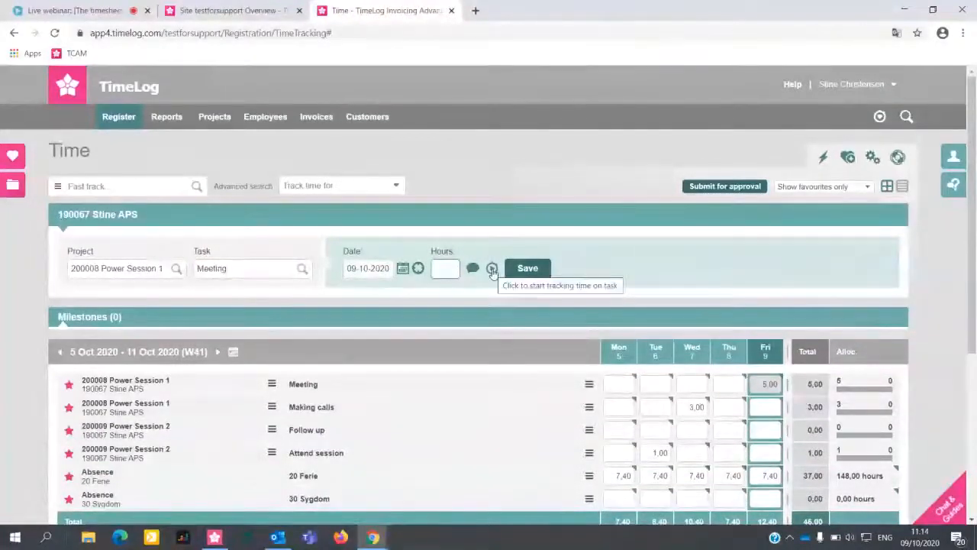
{"action": "left_click", "coordinate": [493, 271]}
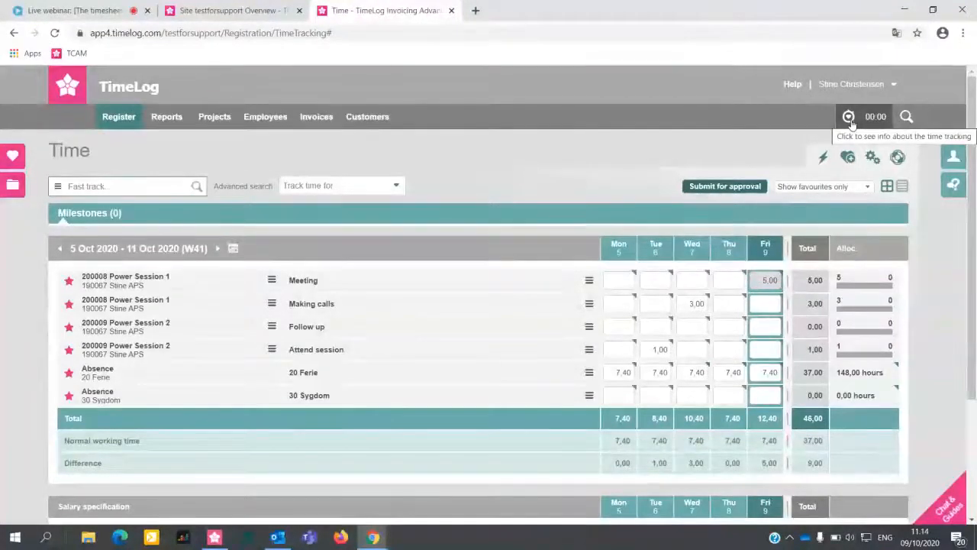
Switch to the detailed timesheet and start time tracking from Wednesday's Making calls registration, accepting the copy on today's date
{"action": "left_click", "coordinate": [904, 186]}
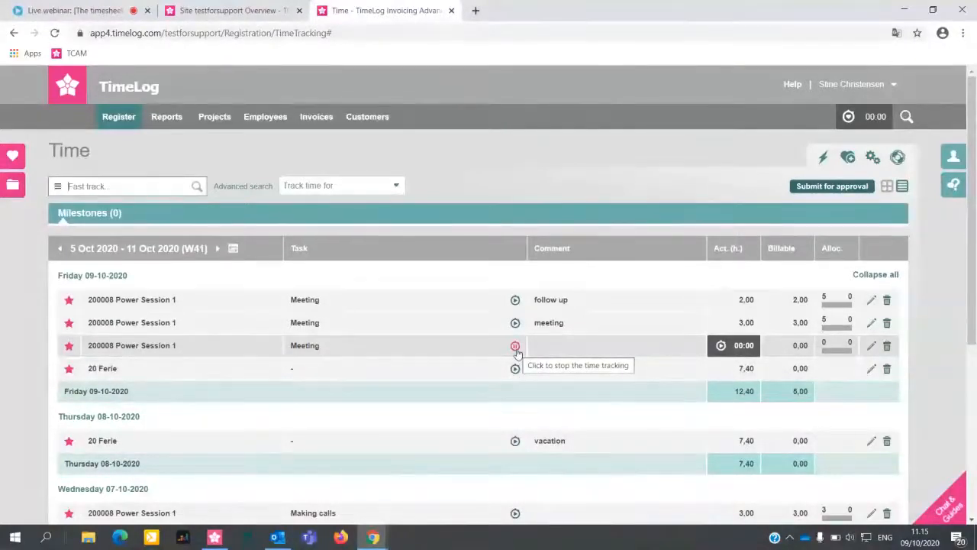
{"action": "scroll", "coordinate": [517, 351], "scroll_direction": "down", "scroll_amount": 3}
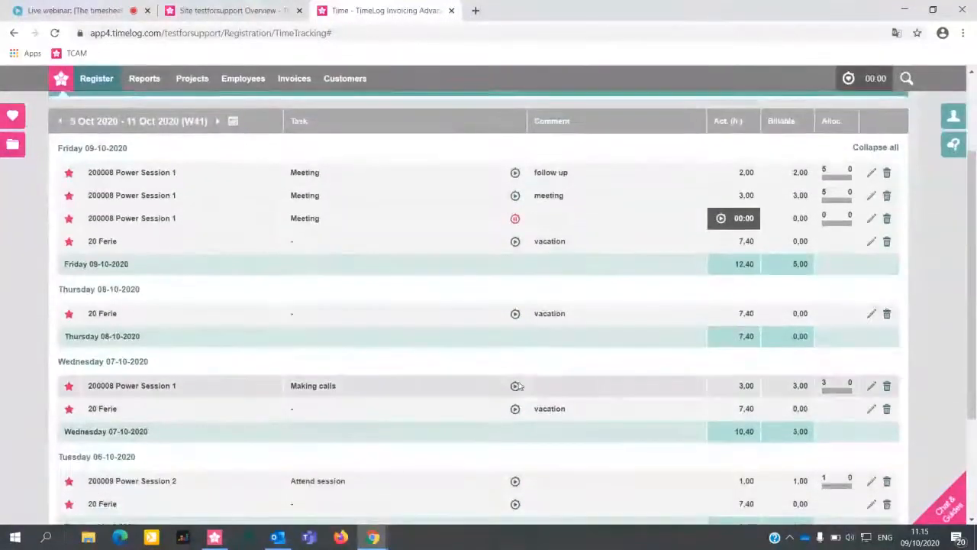
{"action": "left_click", "coordinate": [516, 388]}
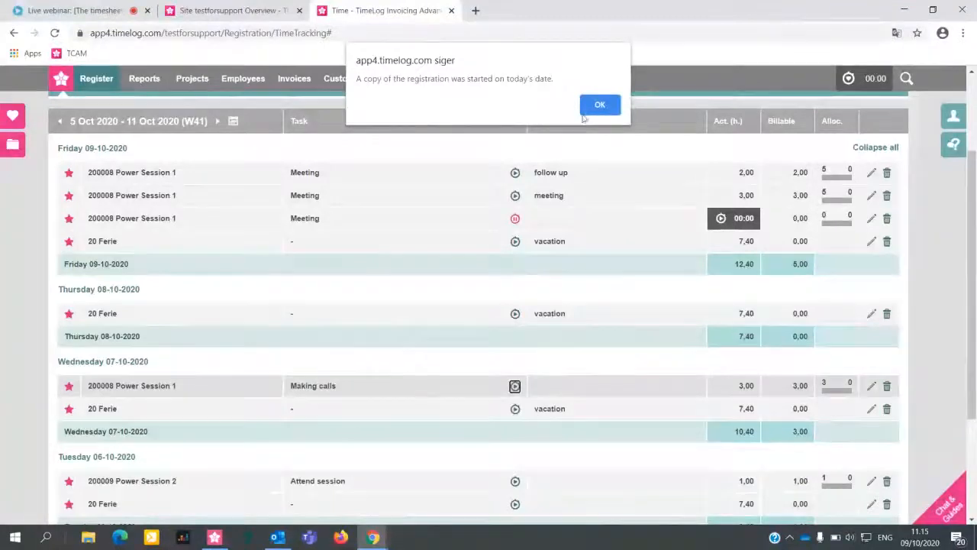
{"action": "left_click", "coordinate": [589, 107]}
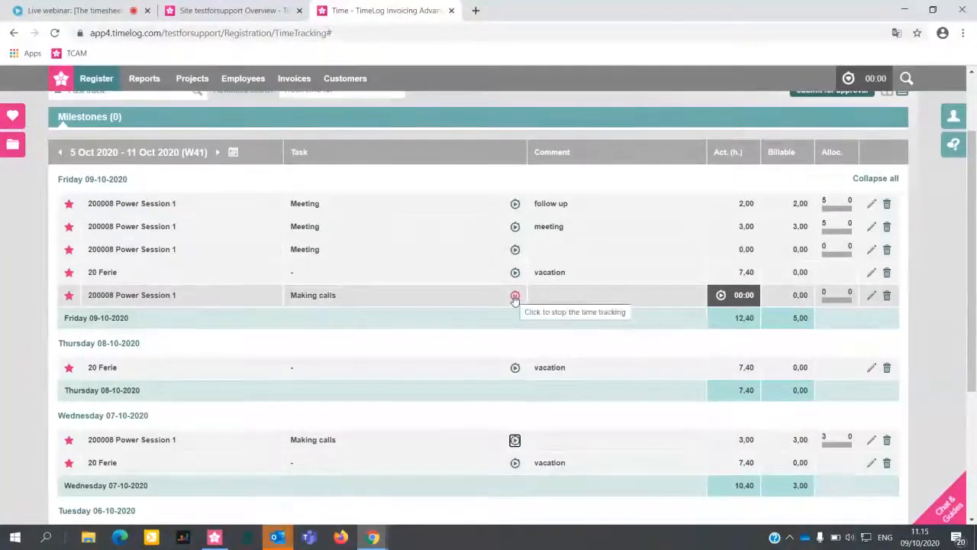
Show the details of the running time tracking for Making calls and stop it
{"action": "scroll", "coordinate": [428, 290], "scroll_direction": "up", "scroll_amount": 2}
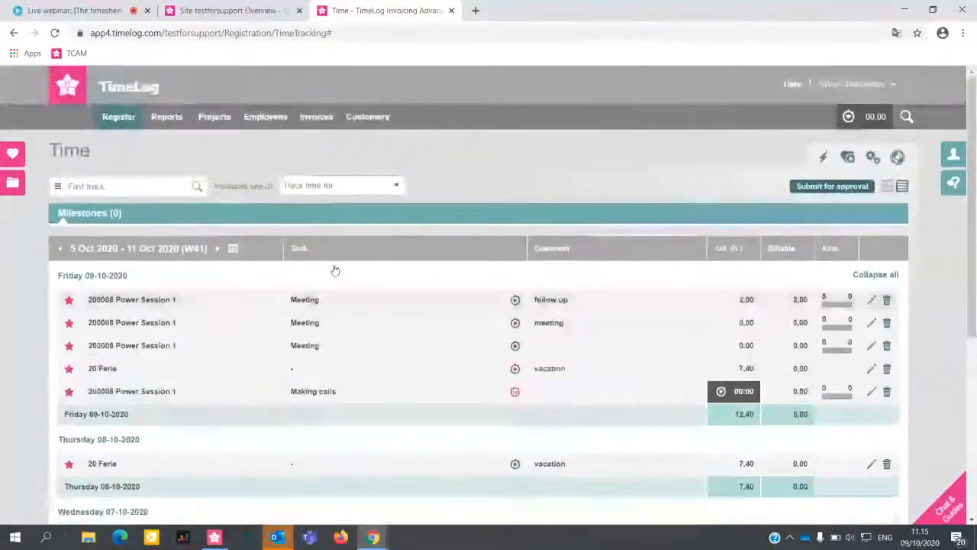
{"action": "left_click", "coordinate": [850, 117]}
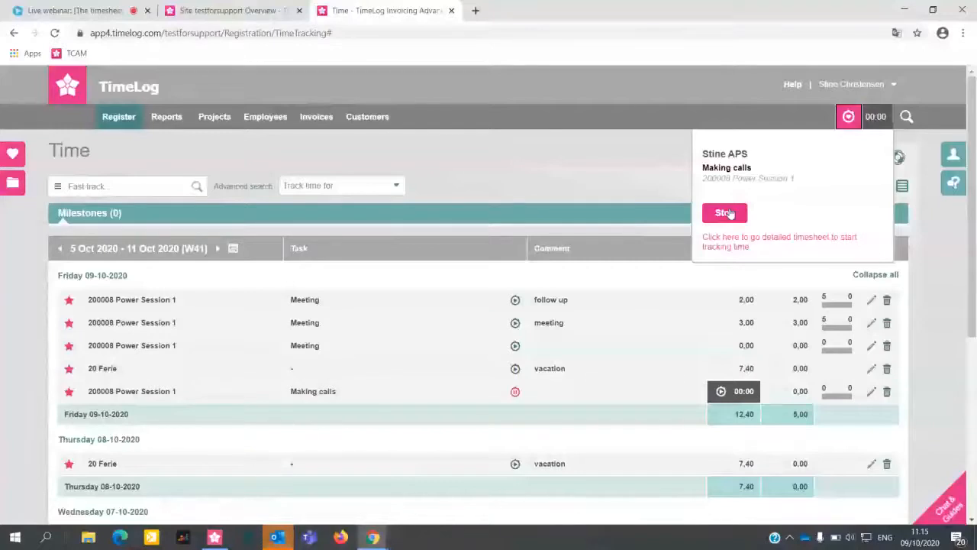
{"action": "left_click", "coordinate": [725, 213]}
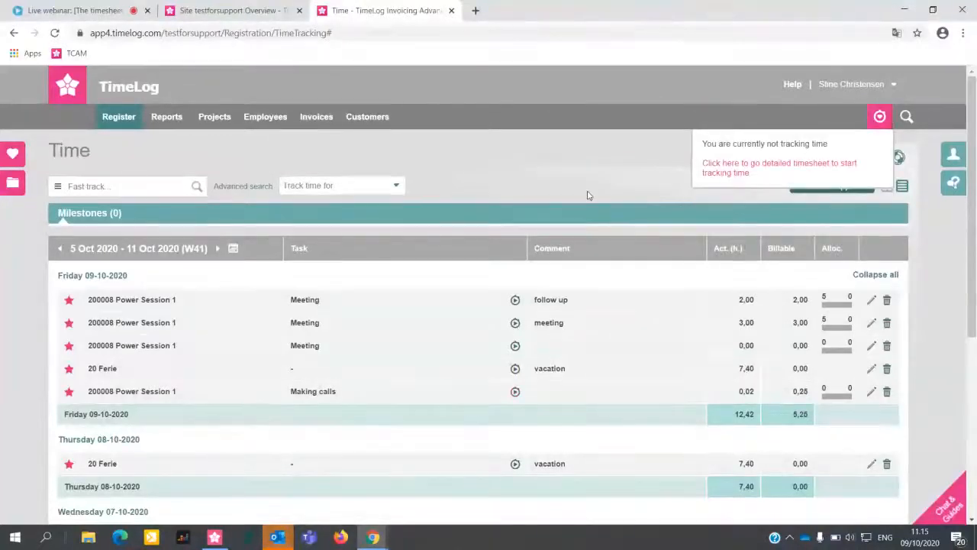